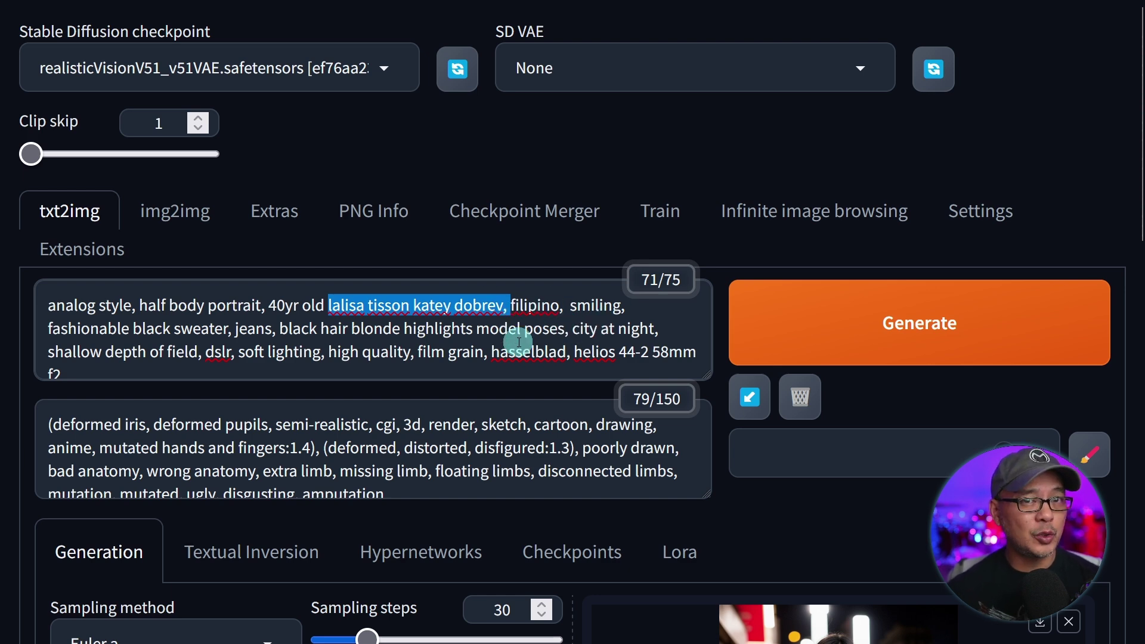
Step: Scroll to the night-city results and open one portrait full-size in the viewer
scroll(519, 342, "down", 10)
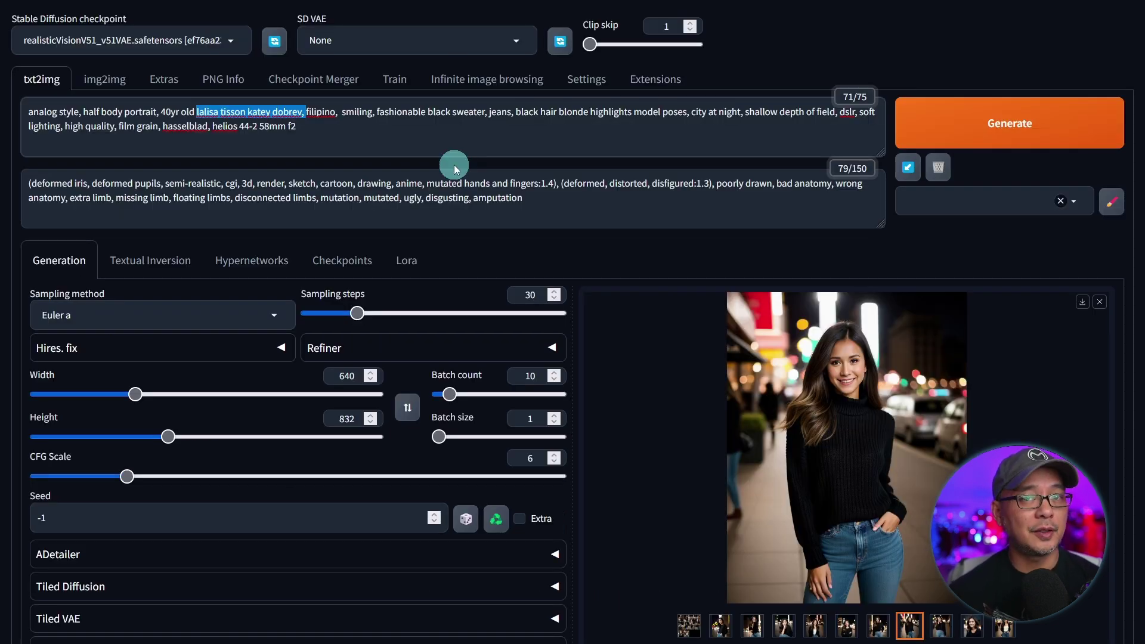
left_click(950, 416)
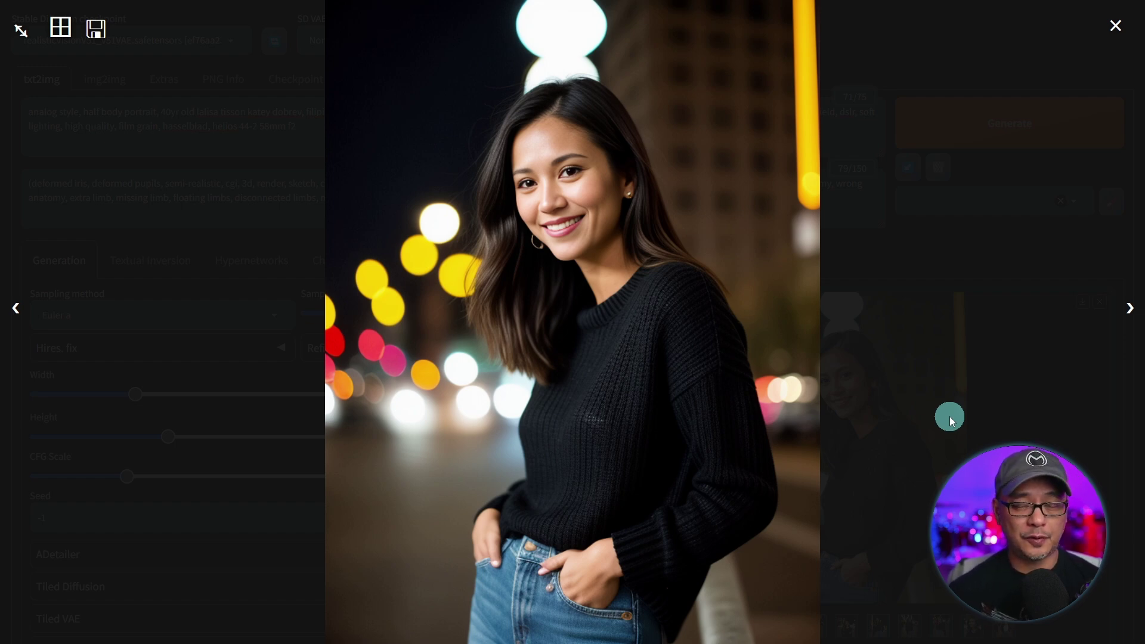
Step: Step through the batch to the smiling woman in a black turtleneck and jeans
key("Right")
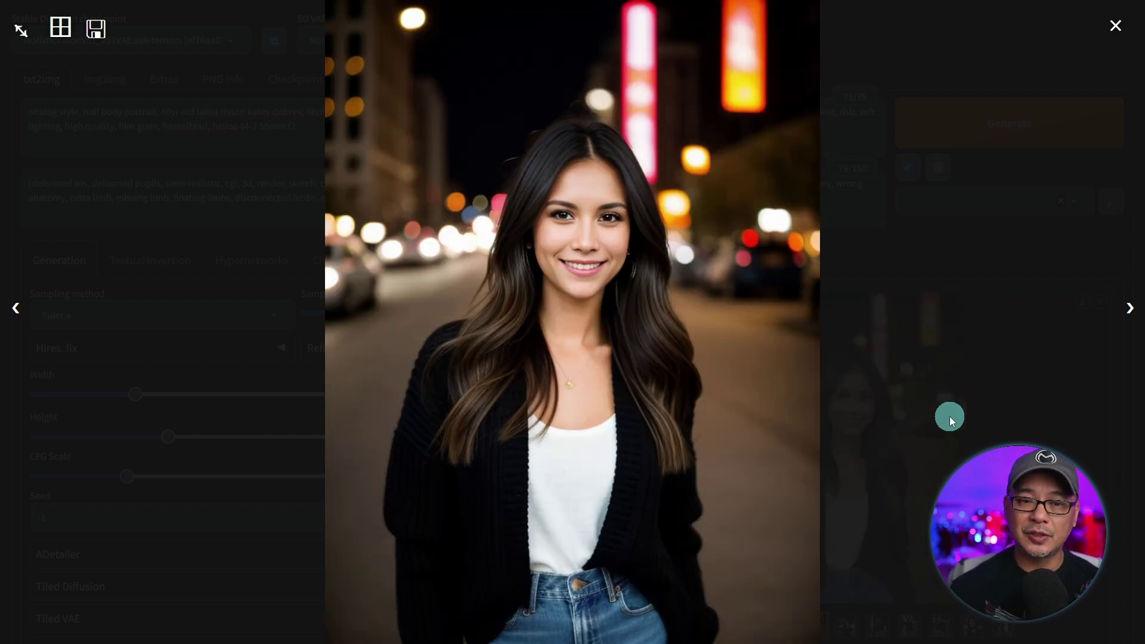
key("Right")
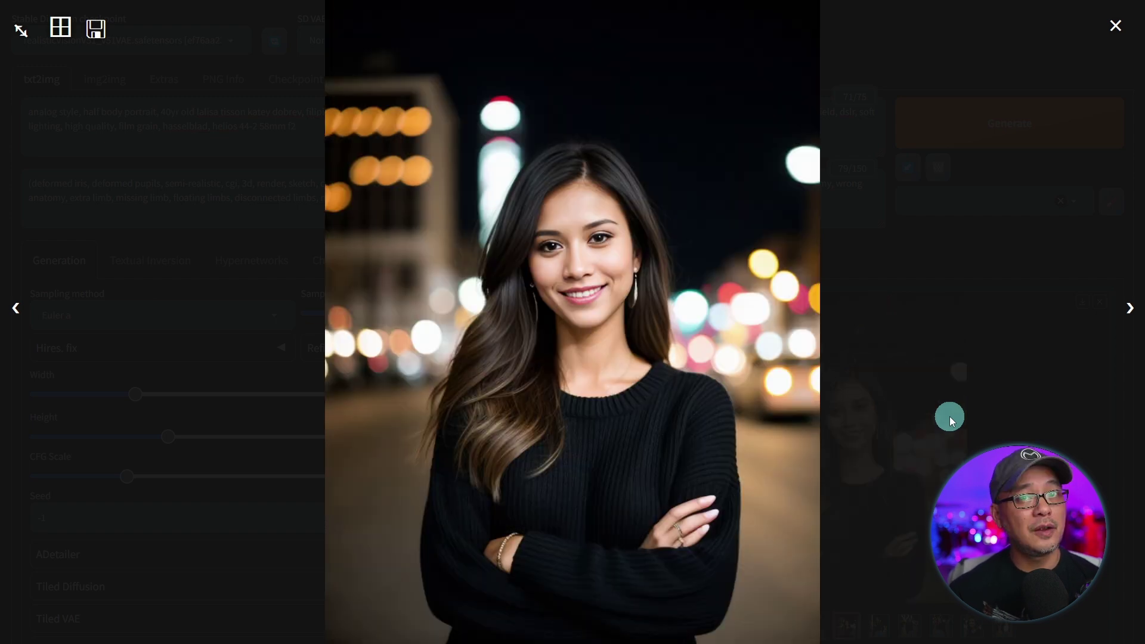
key("Right")
key("Right")
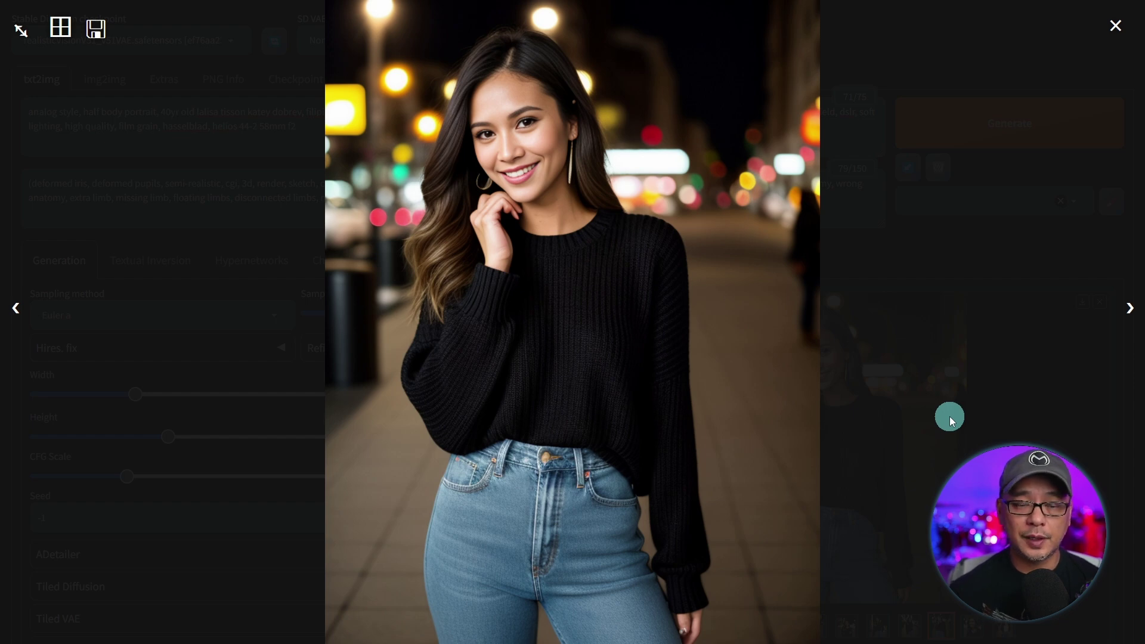
key("Right")
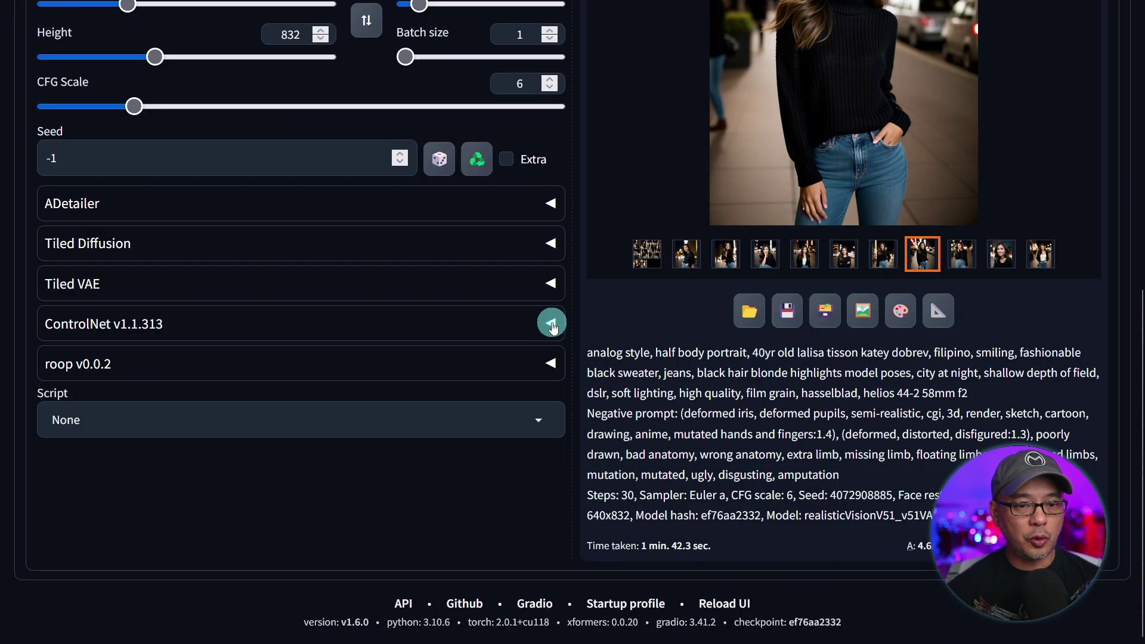
Step: Set ControlNet Unit 0 to Reference with reference_only, Pixel Perfect on, Control Weight 1
left_click(552, 325)
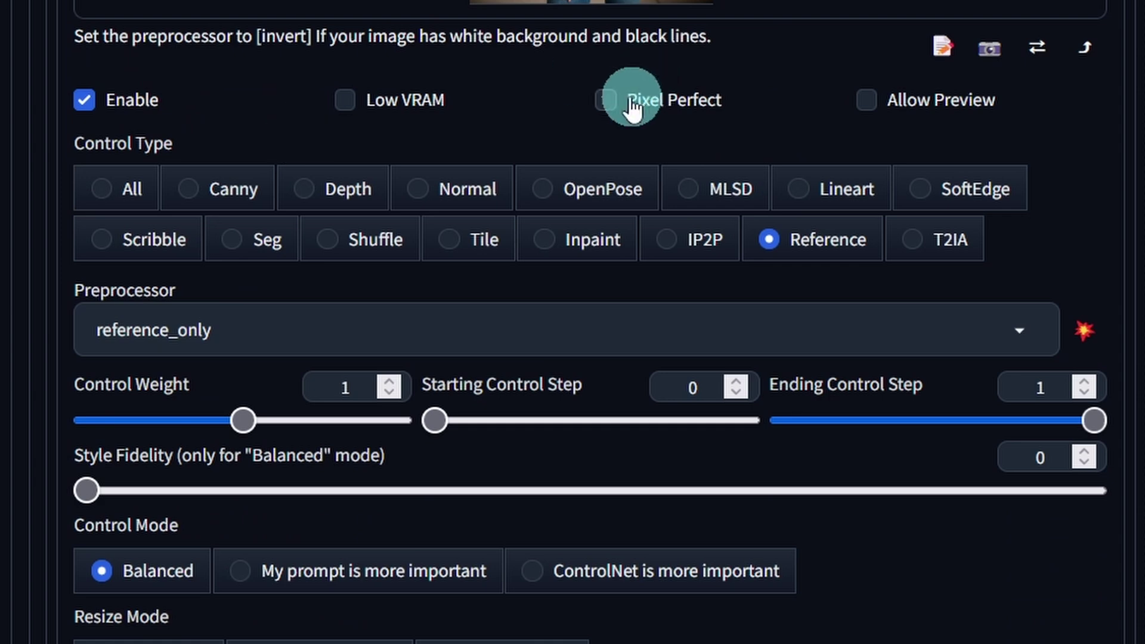
left_click(605, 100)
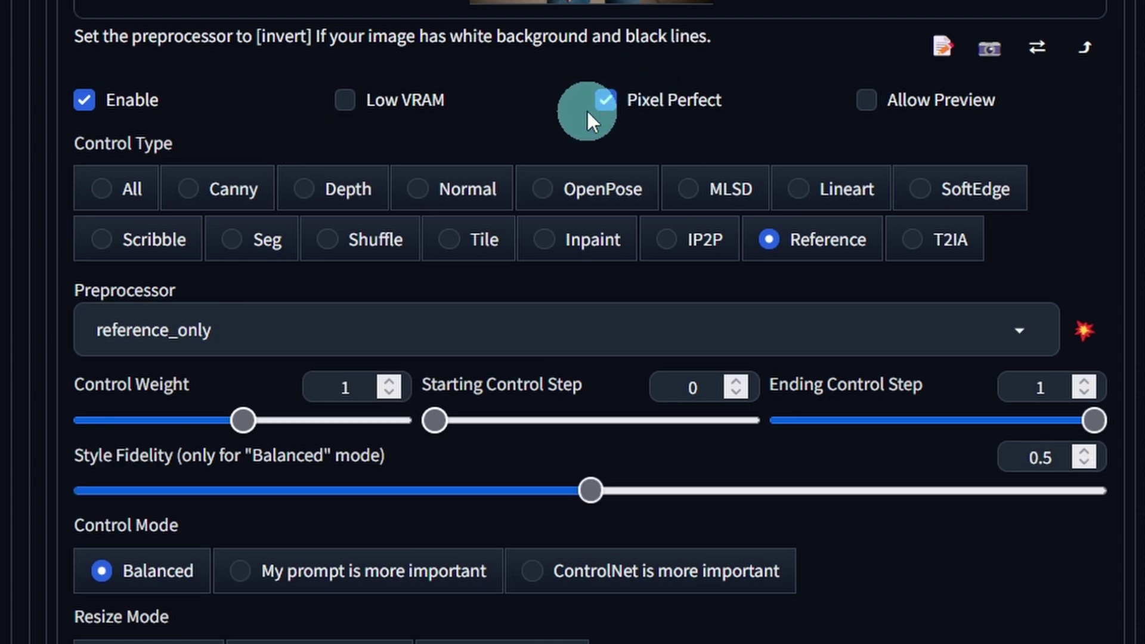
left_click(101, 189)
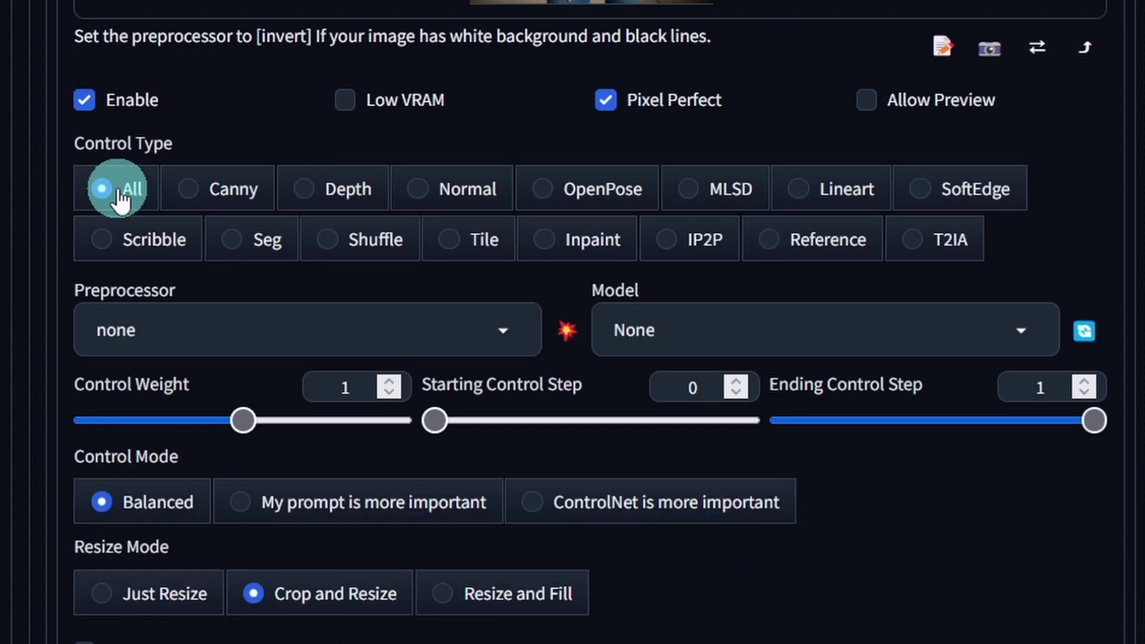
left_click(830, 245)
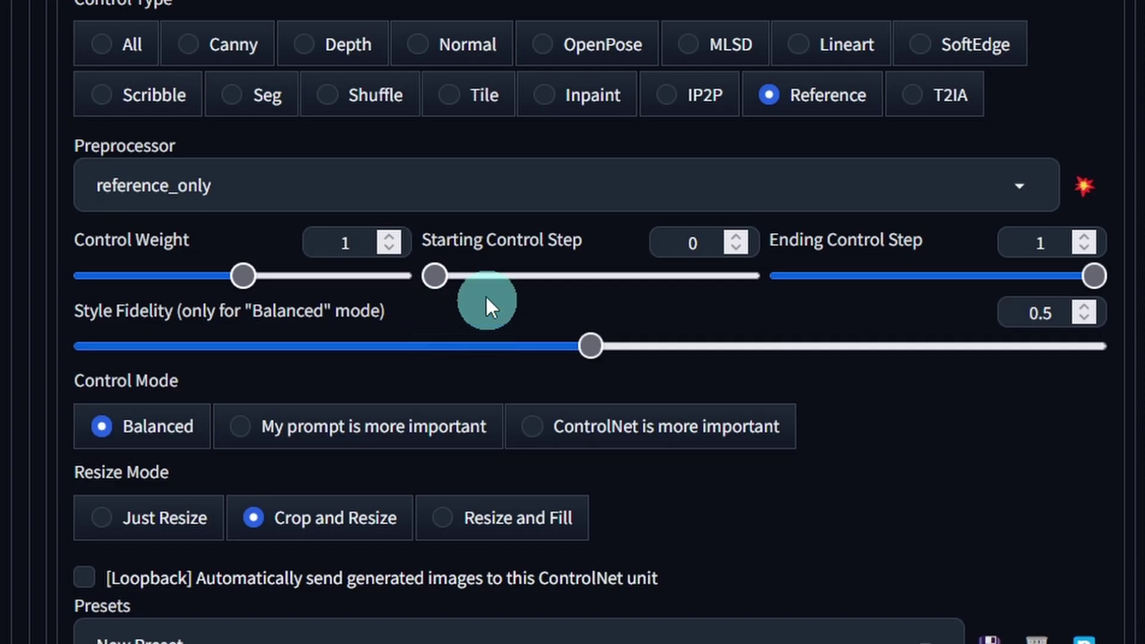
left_click(351, 246)
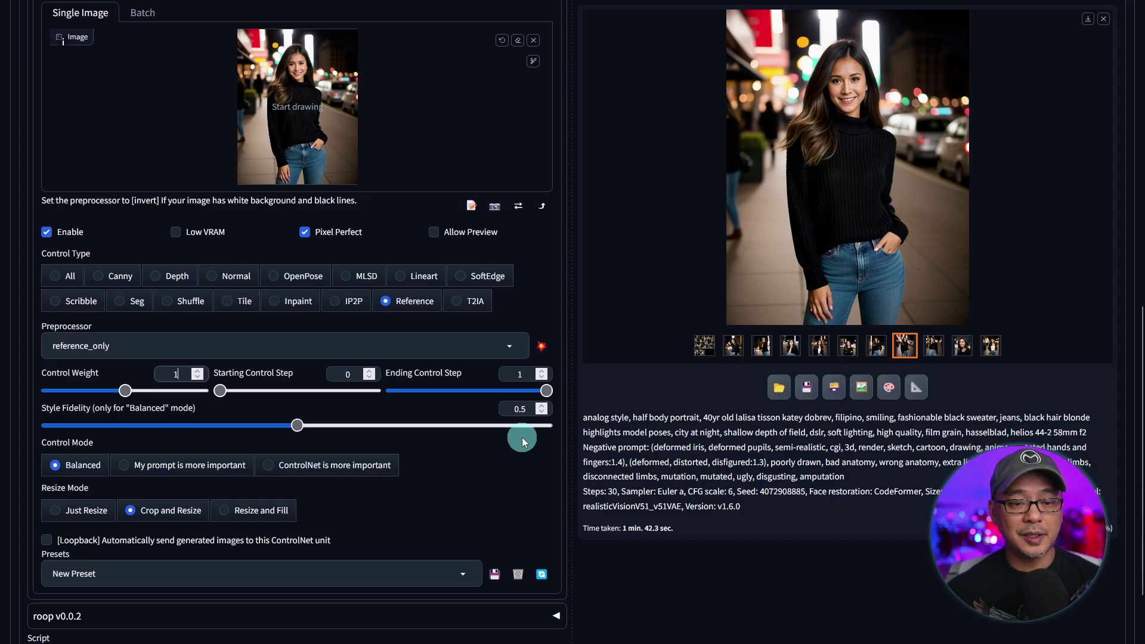
Step: Open one of the new night-street results full-size, then close it
scroll(644, 387, "up", 10)
left_click(810, 348)
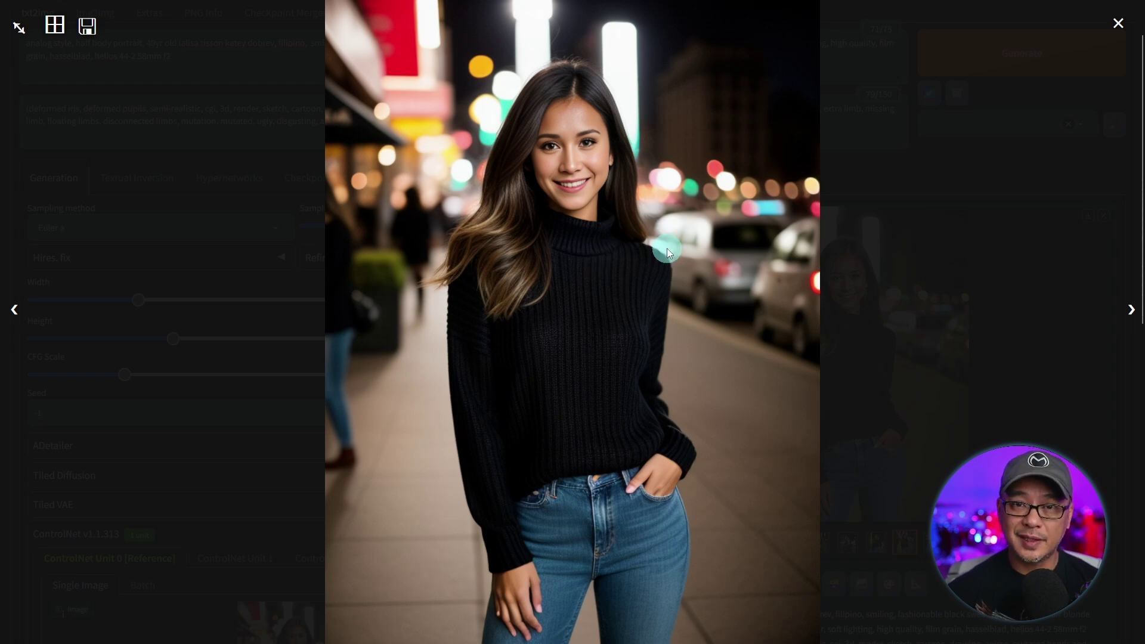
left_click(856, 185)
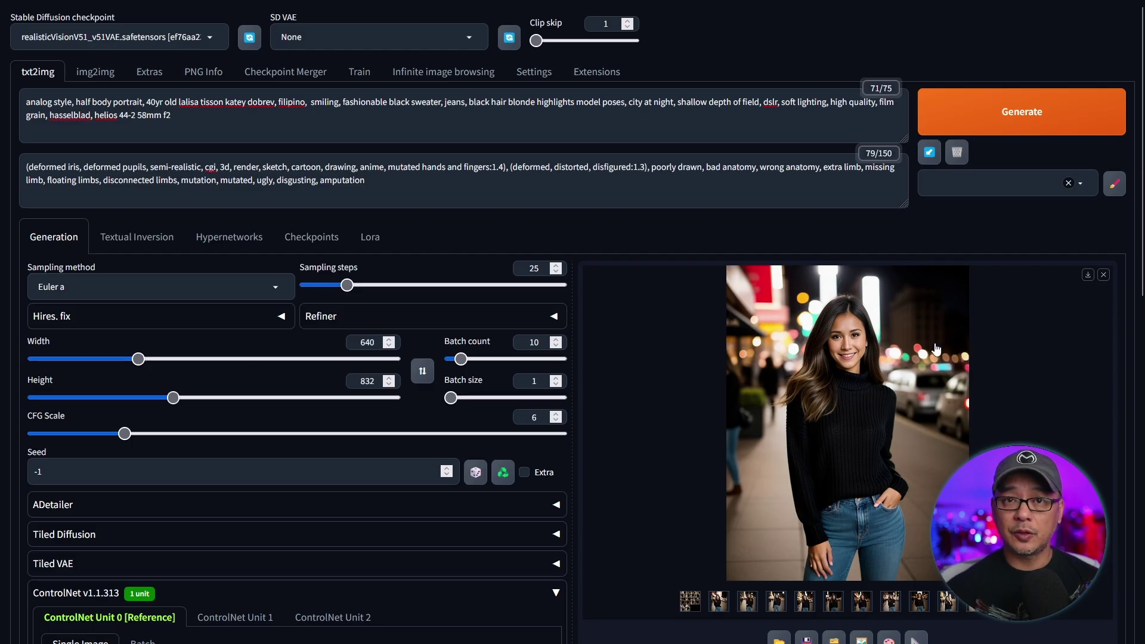
Step: Page through the new portraits full-screen, then close the viewer to show the 10-image grid
left_click(881, 334)
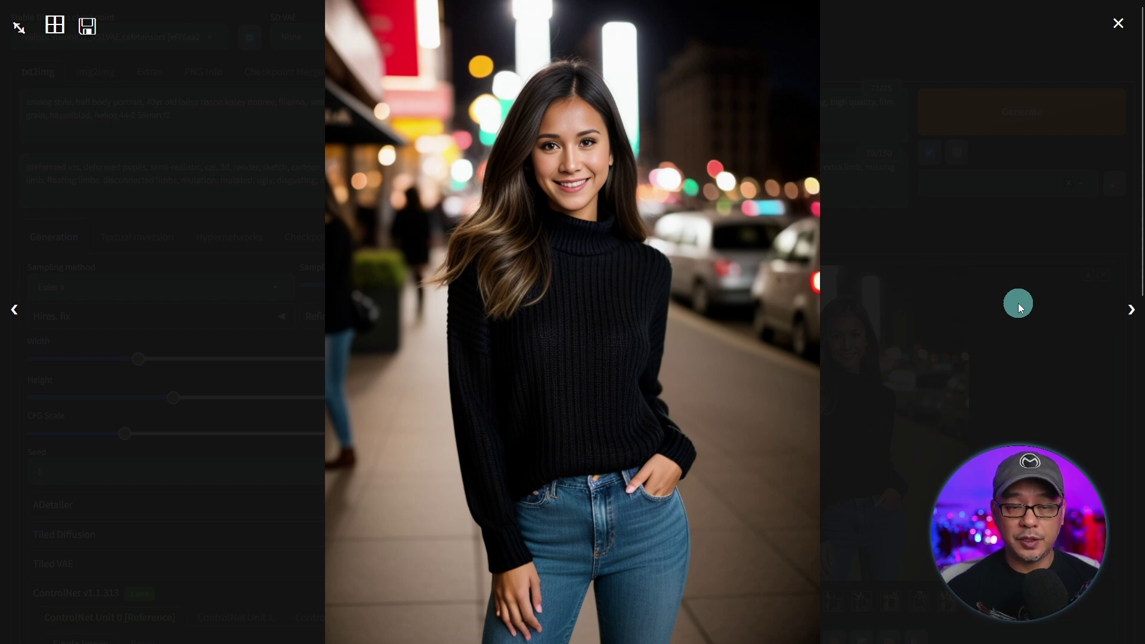
key("Right")
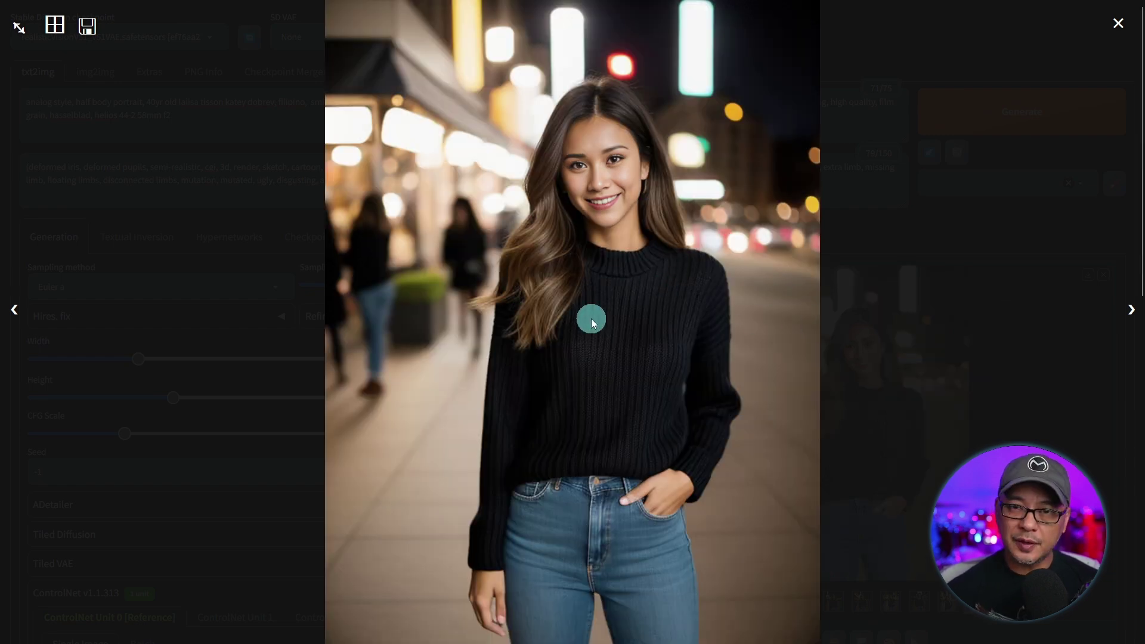
key("Right")
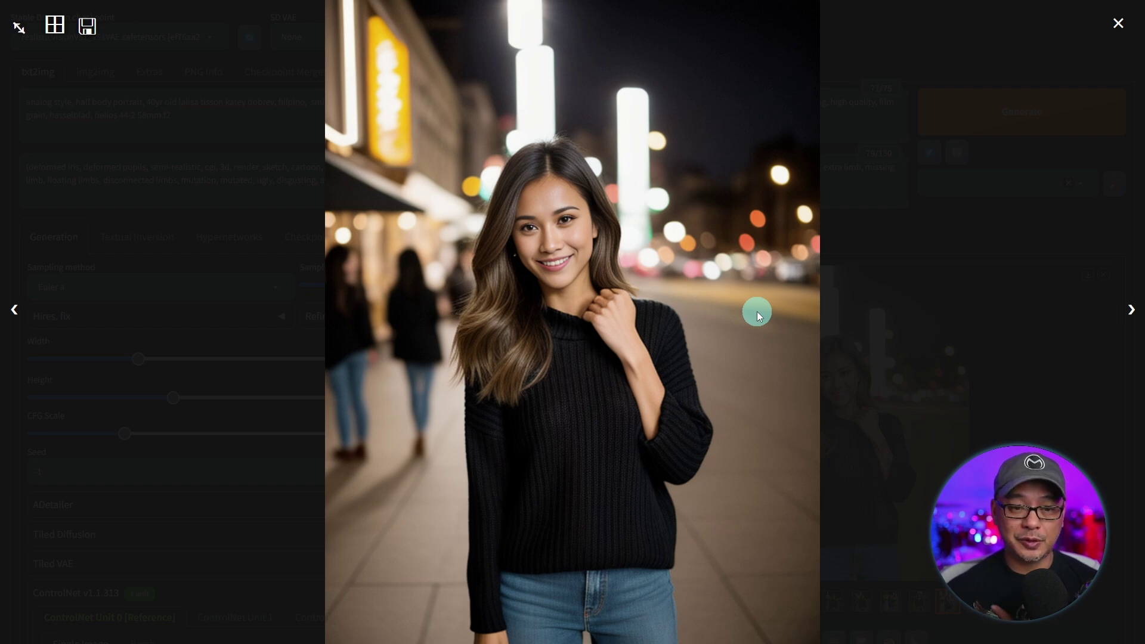
key("Right")
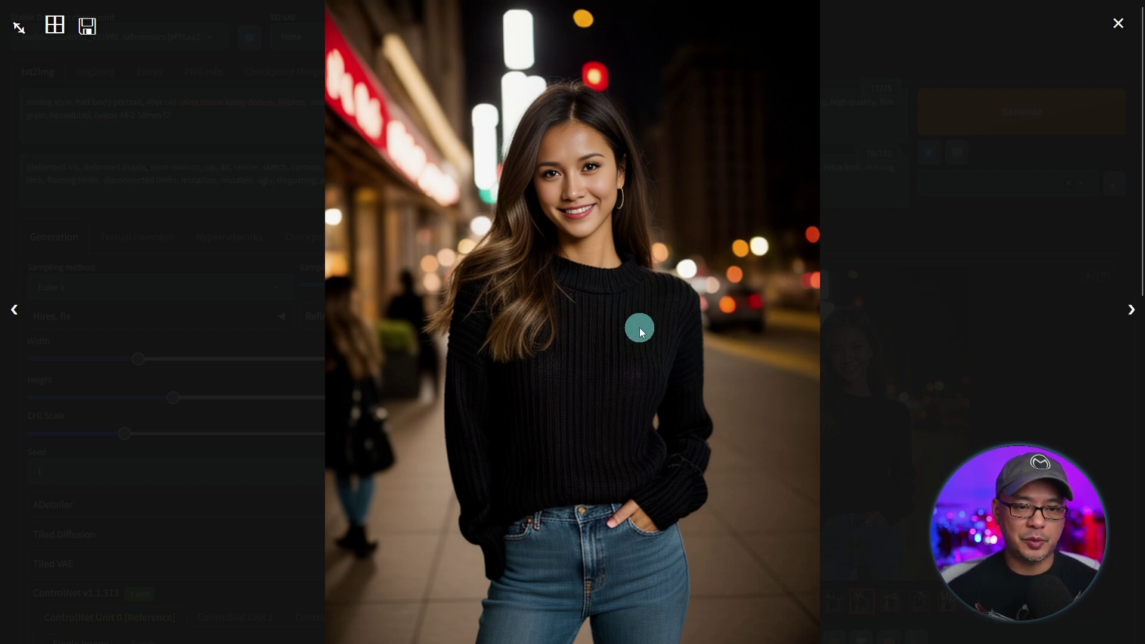
left_click(814, 332)
left_click(814, 333)
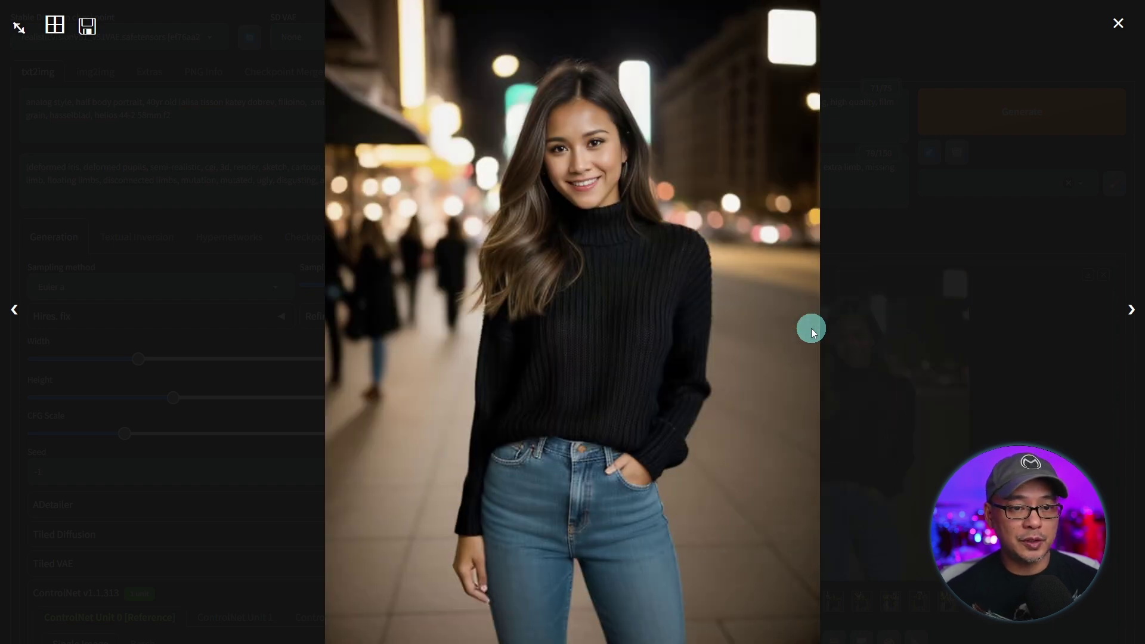
left_click(671, 340)
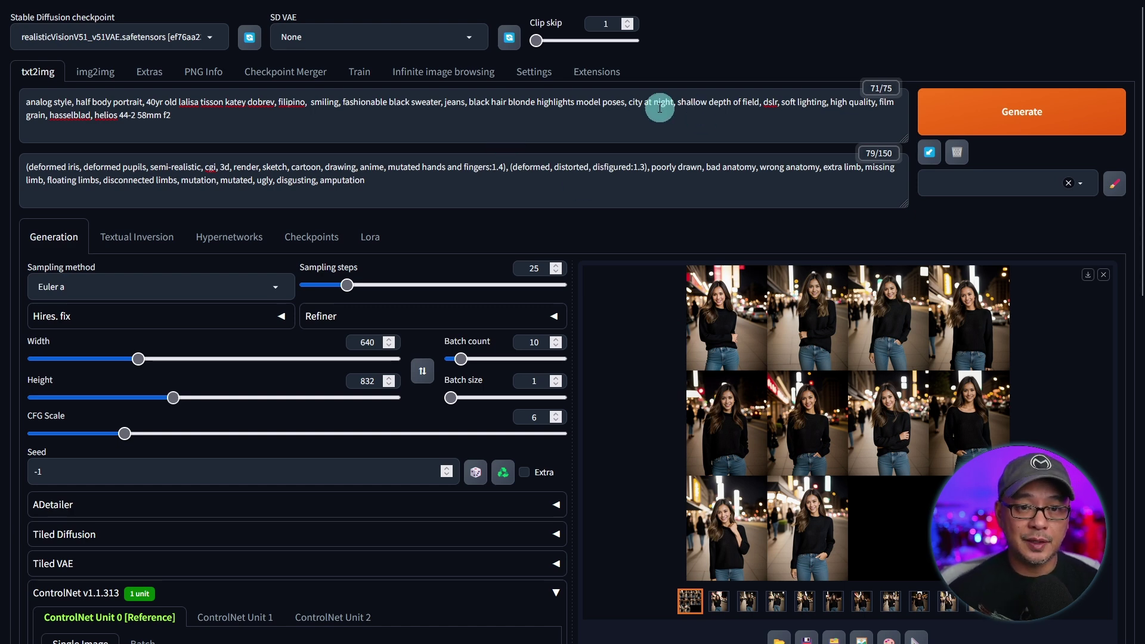
Step: Change 'city at night' to 'pier at sunset' in the prompt, generate, and browse the pier portraits
left_click_drag(628, 102, 674, 100)
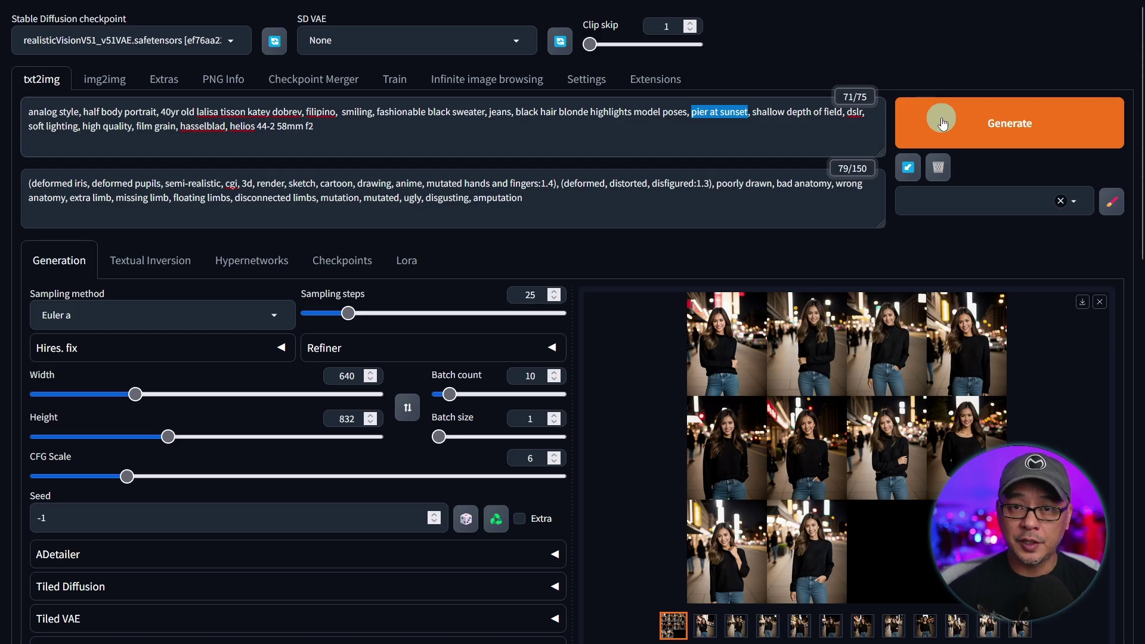
left_click(942, 124)
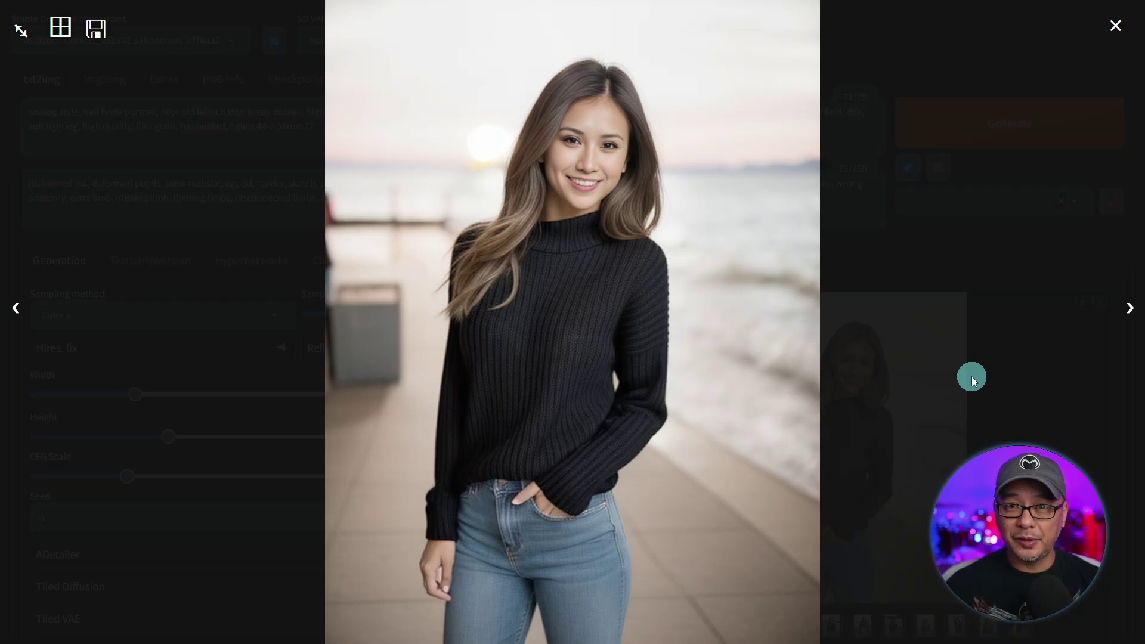
key("Right")
key("Right")
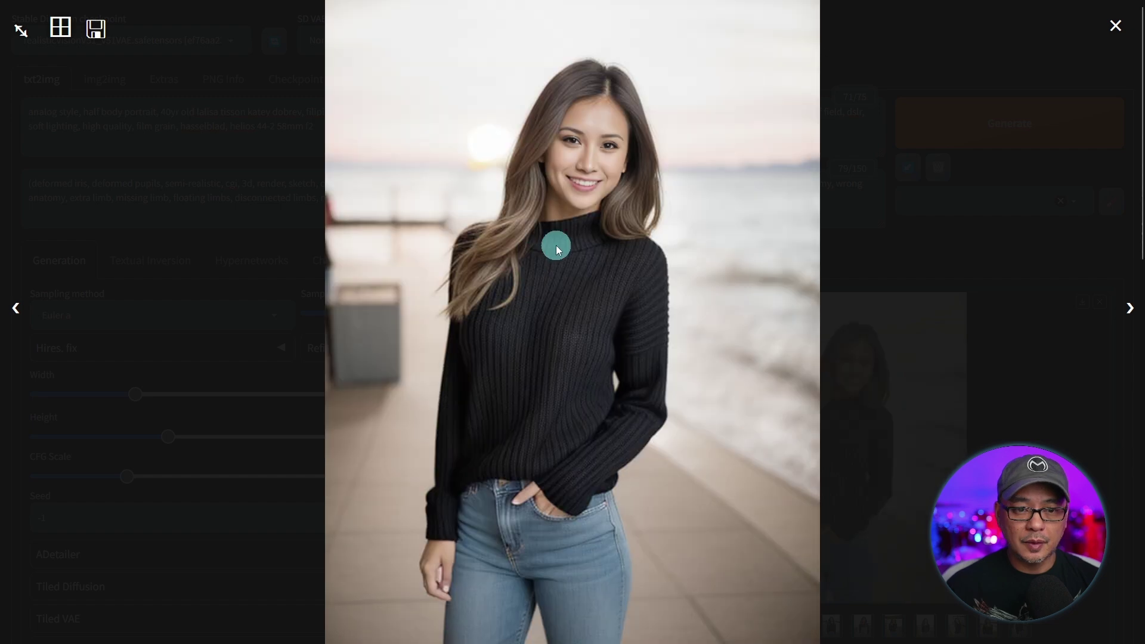
key("Right")
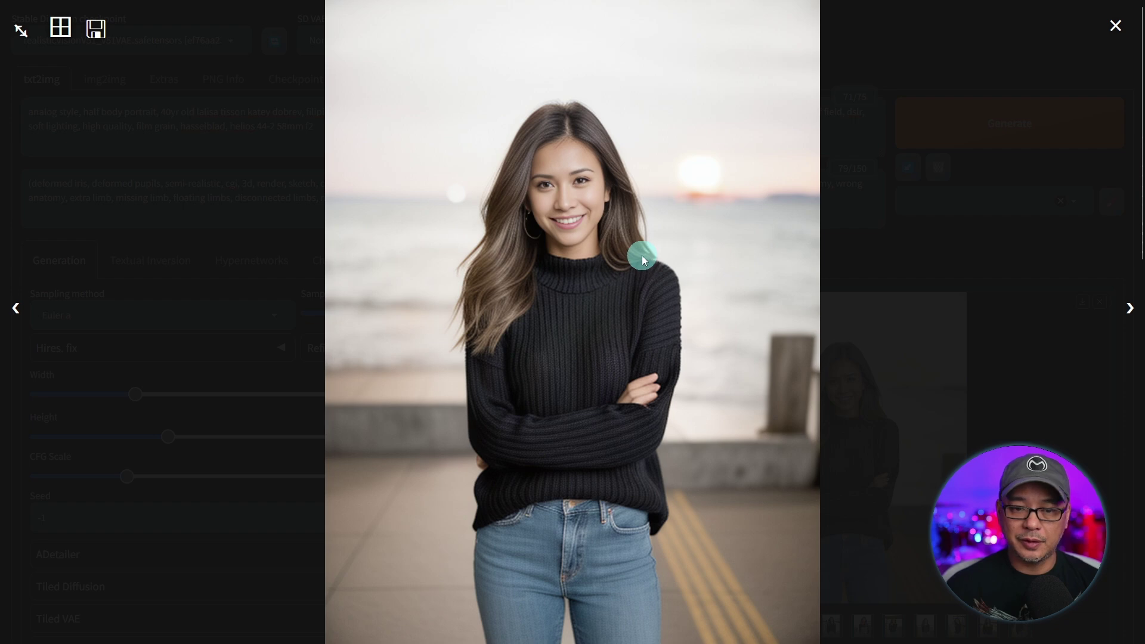
key("Right")
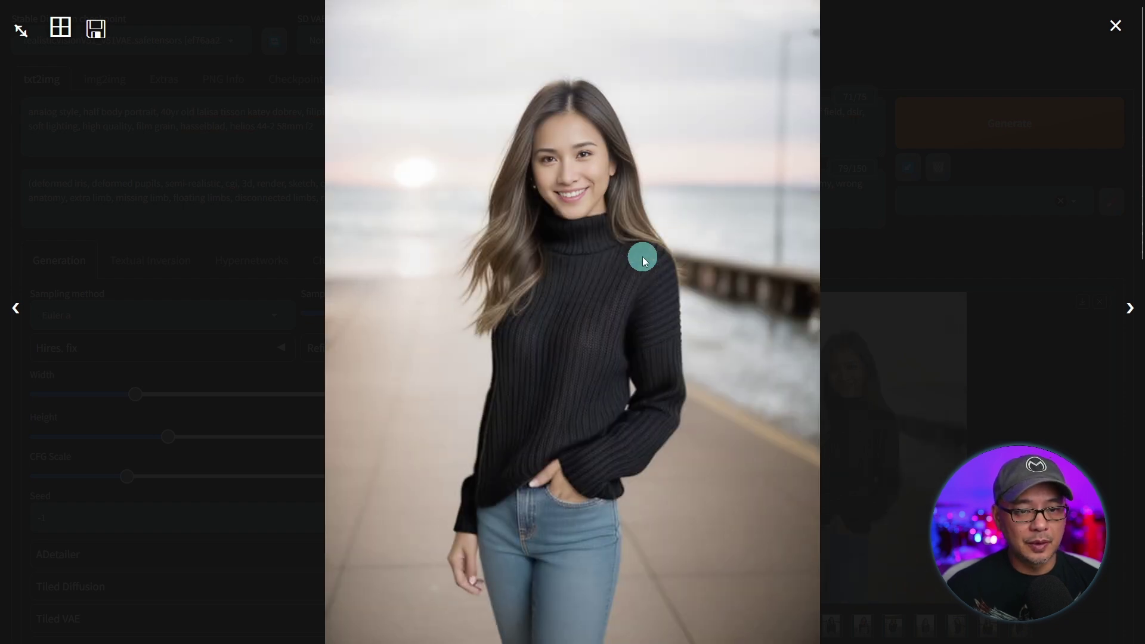
key("Right")
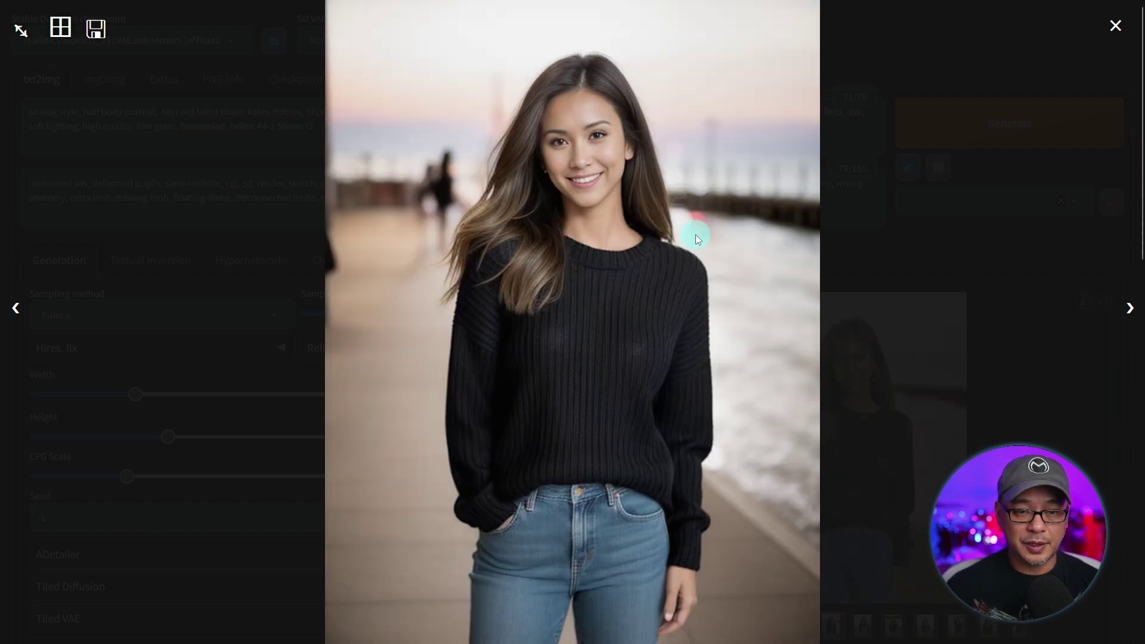
key("Right")
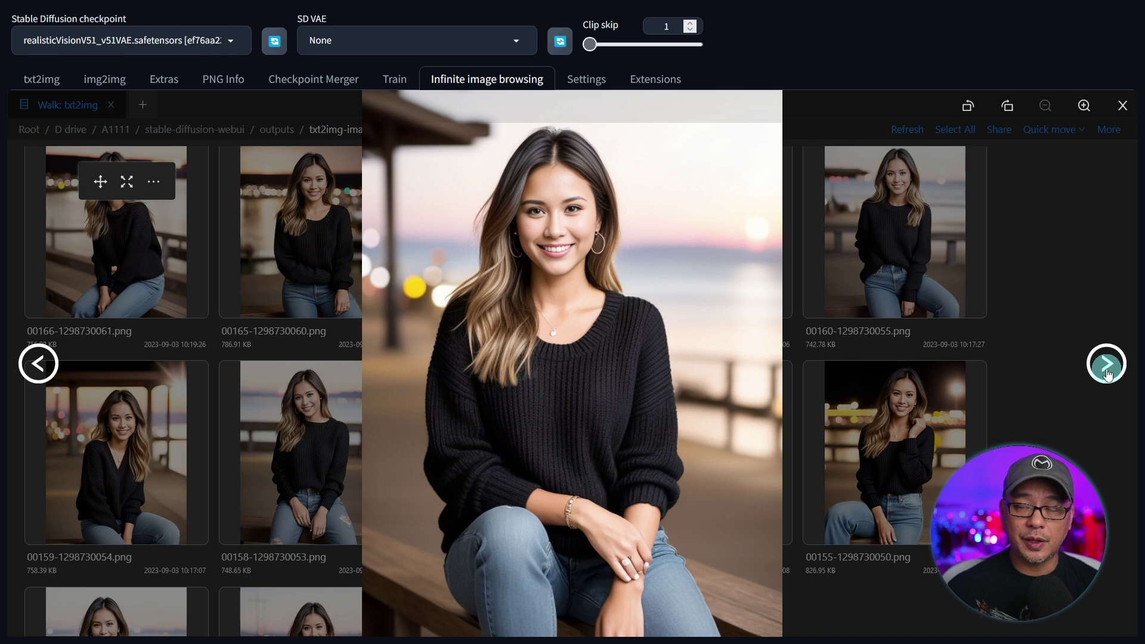
Step: Page forward through five saved sweater portraits in the image viewer
left_click(1107, 364)
left_click(1107, 365)
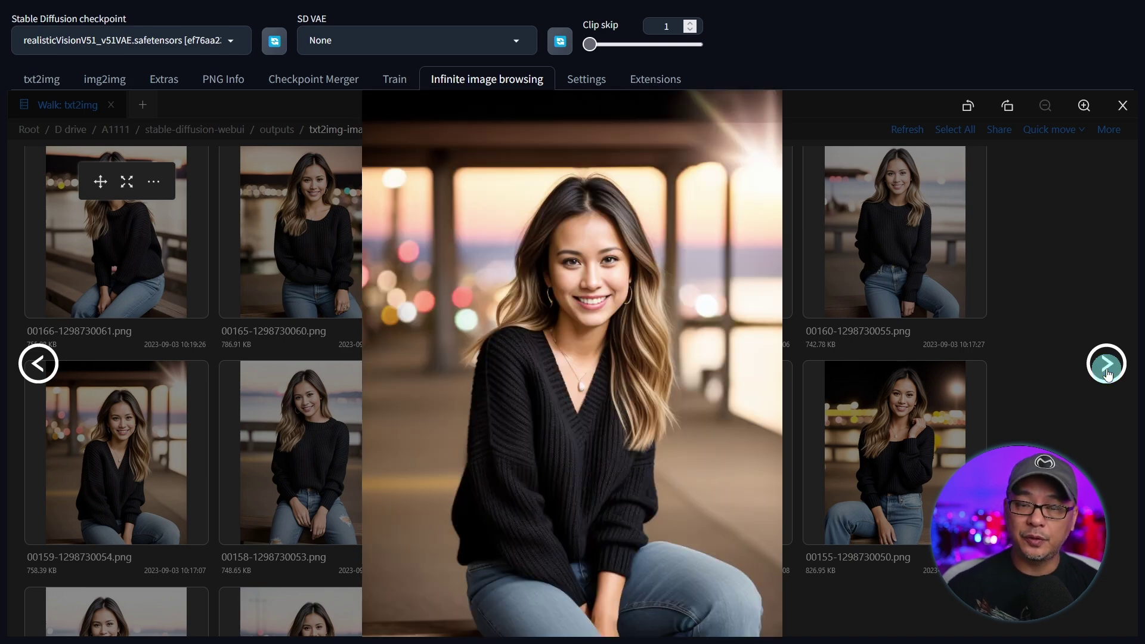
left_click(1107, 373)
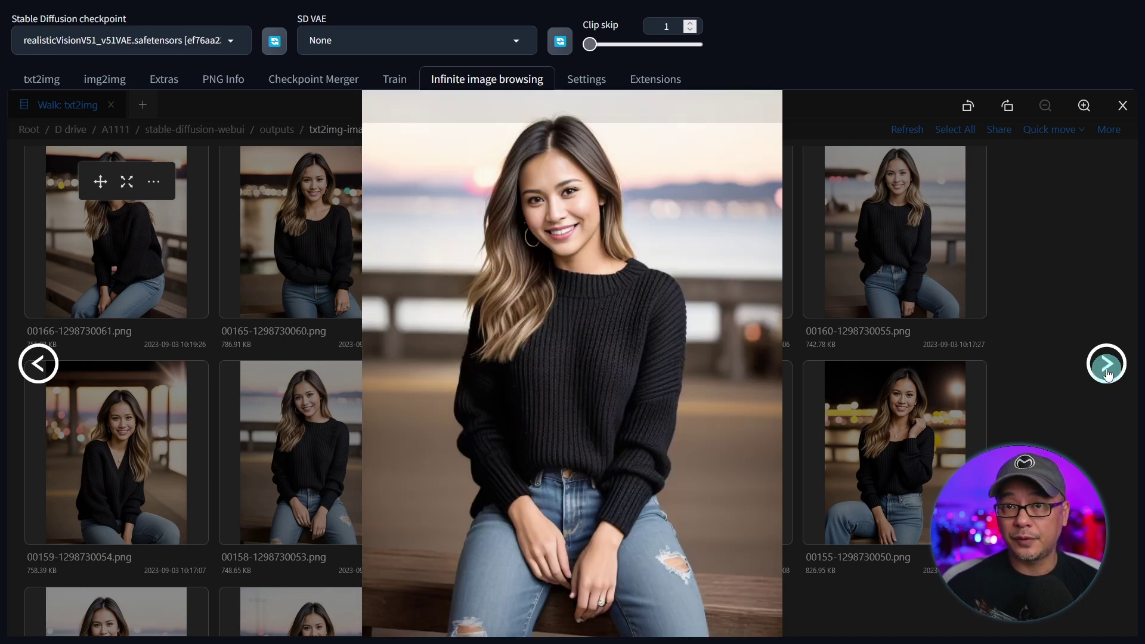
left_click(1107, 373)
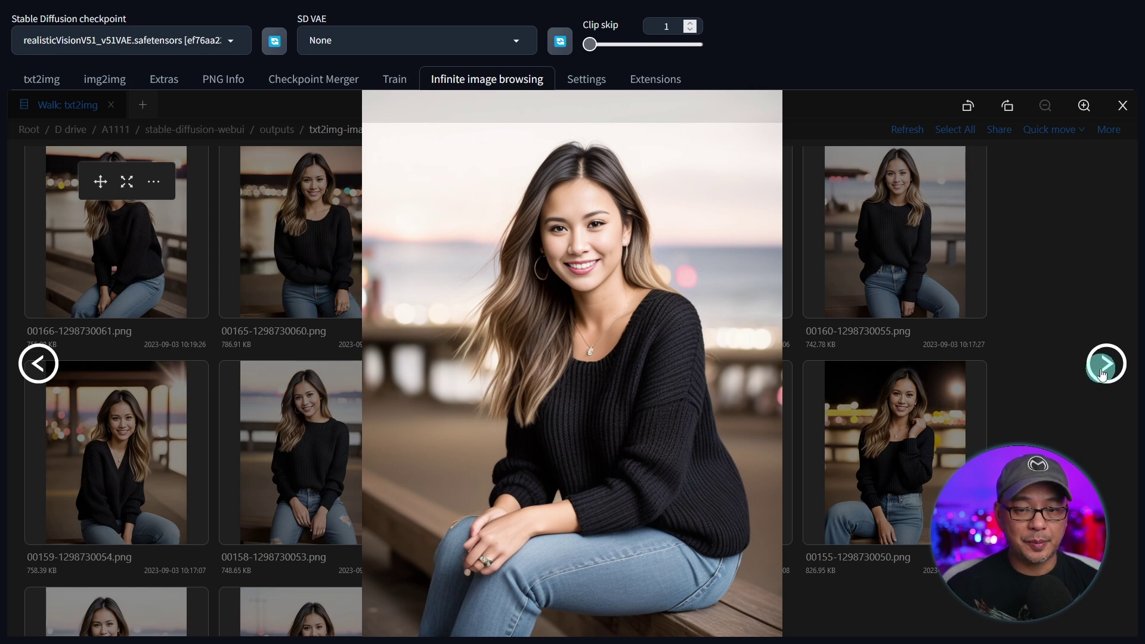
left_click(1102, 374)
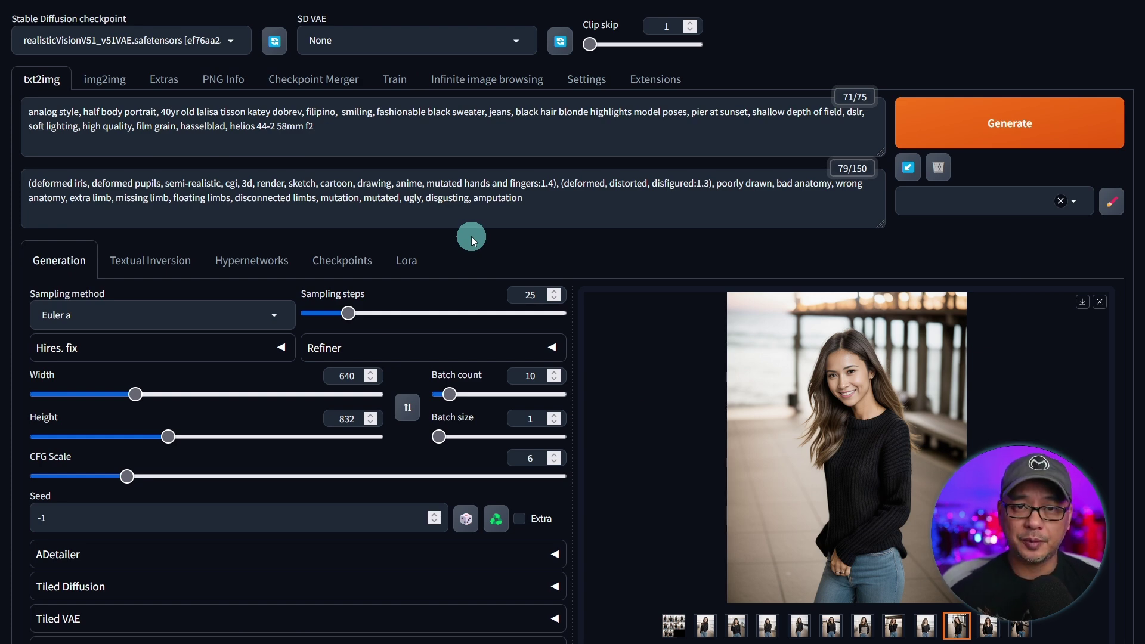
Step: Scroll below ControlNet Unit 0 and expand the roop v0.0.2 panel holding the source face photo
scroll(471, 236, "down", 10)
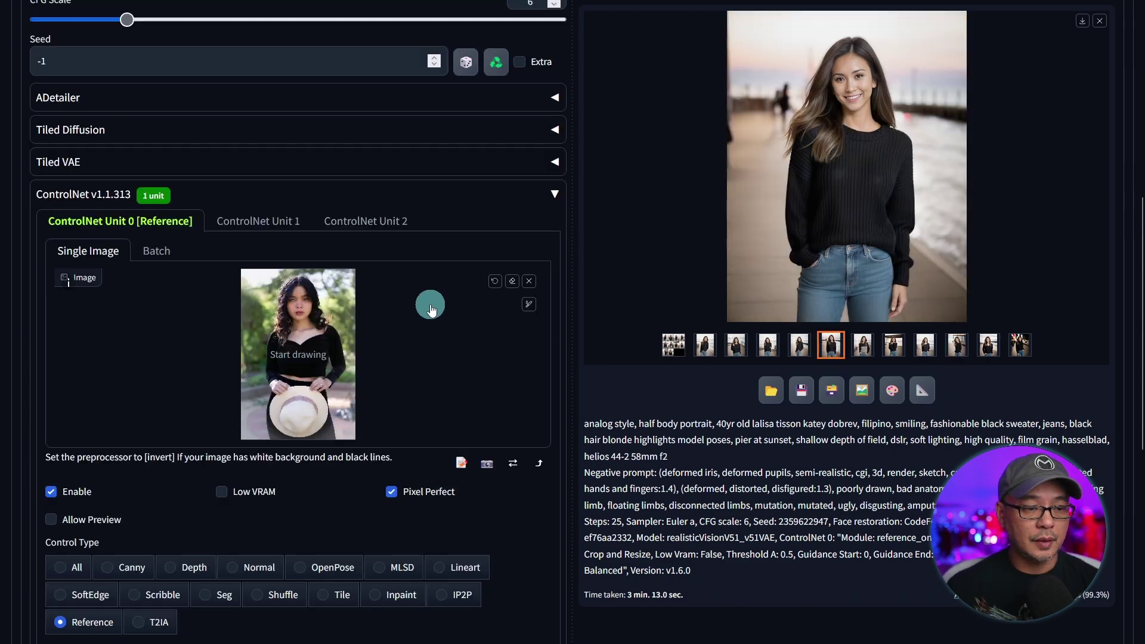
scroll(430, 302, "down", 4)
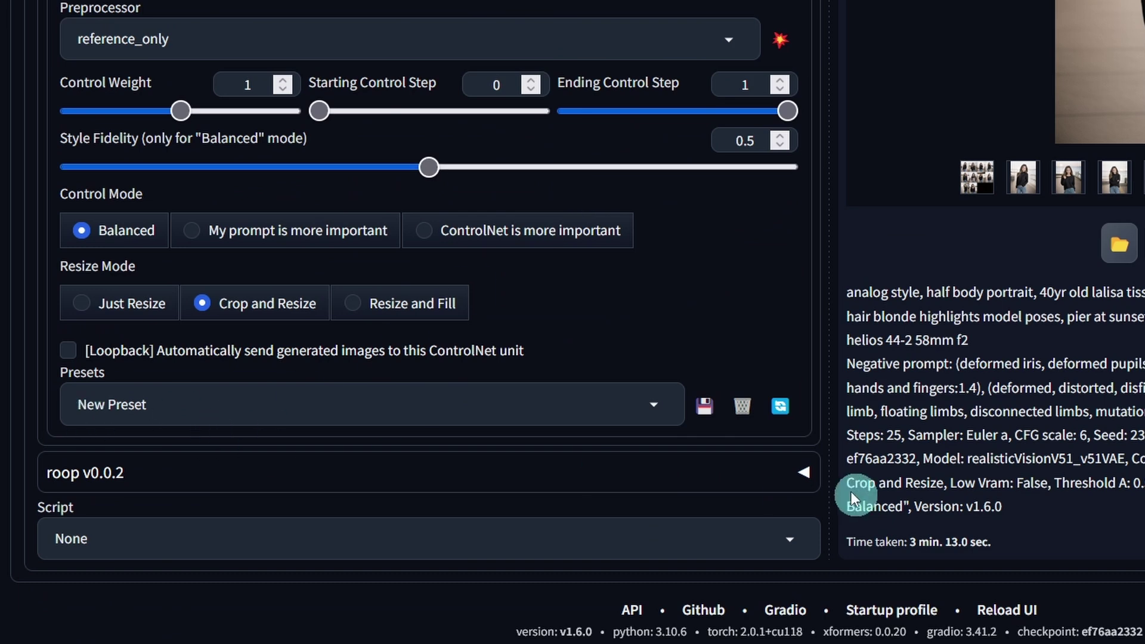
left_click(555, 592)
scroll(471, 513, "down", 5)
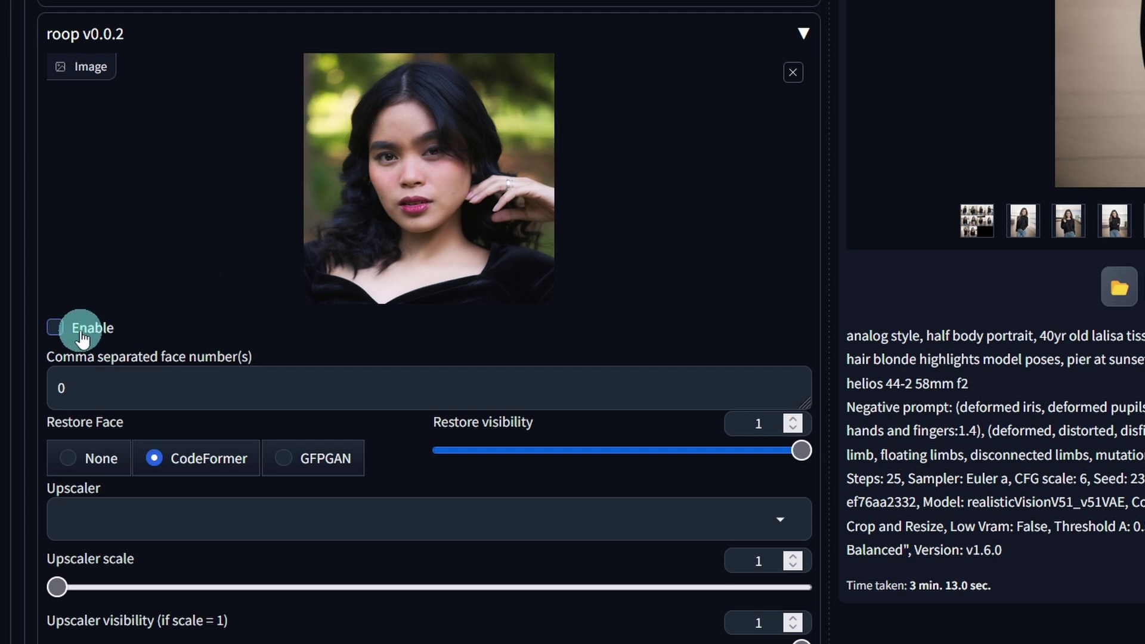
Step: Enable roop, edit the face number field, and generate a batch of 10 face-swapped pier portraits
left_click(58, 330)
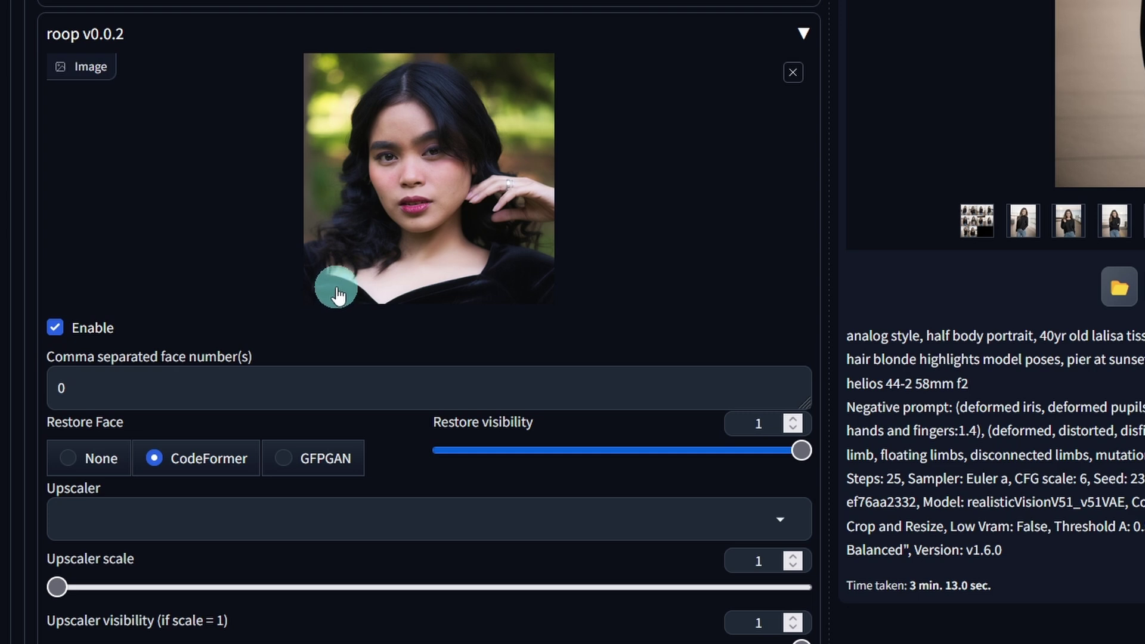
key("Tab")
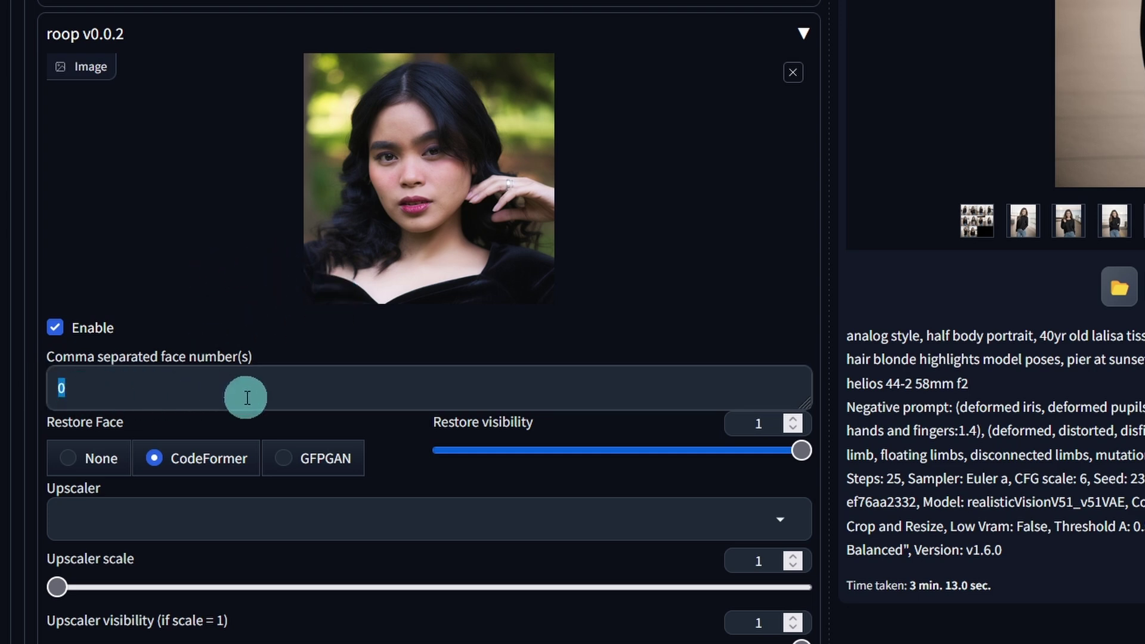
type("1,2")
key("BackSpace")
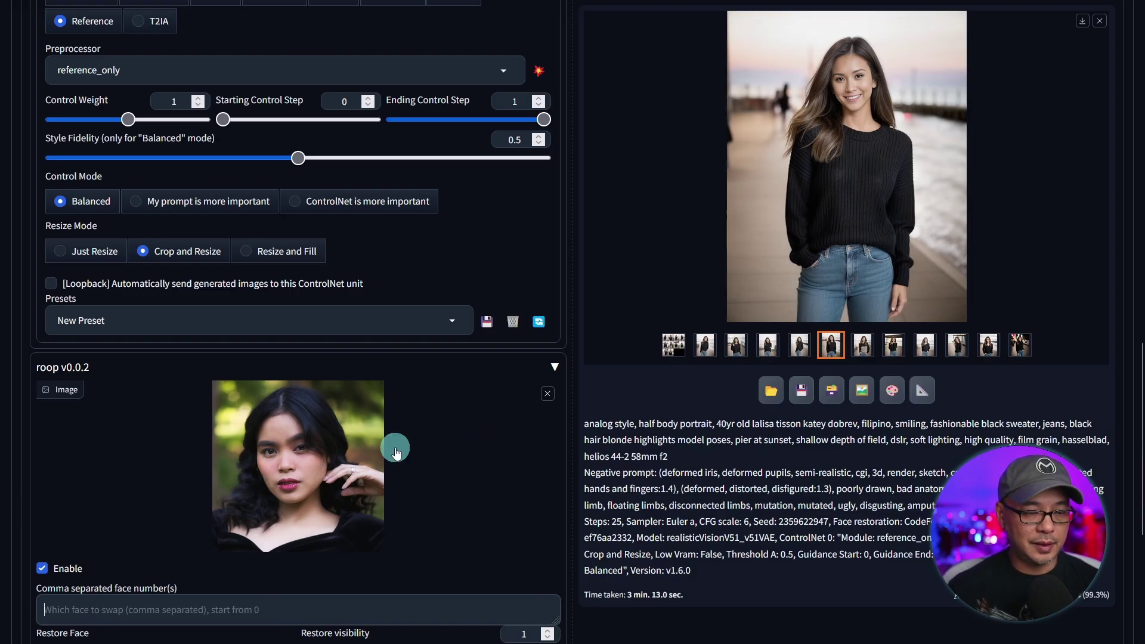
left_click(916, 132)
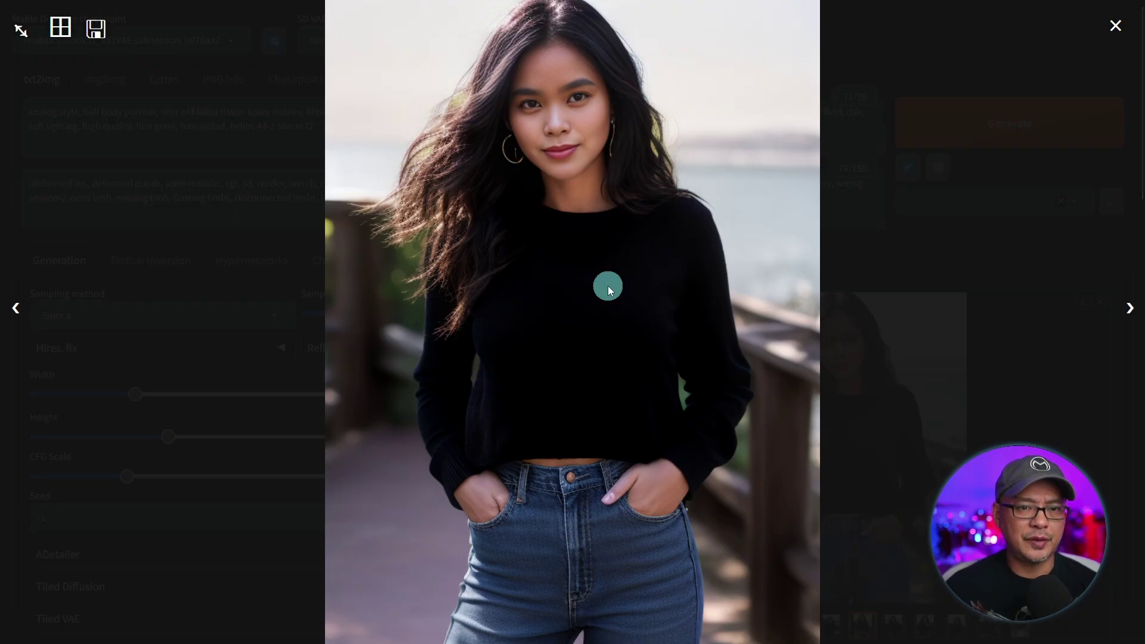
Step: Step through seven face-swapped pier portraits to the woman touching her neck, hand on hip
key("Right")
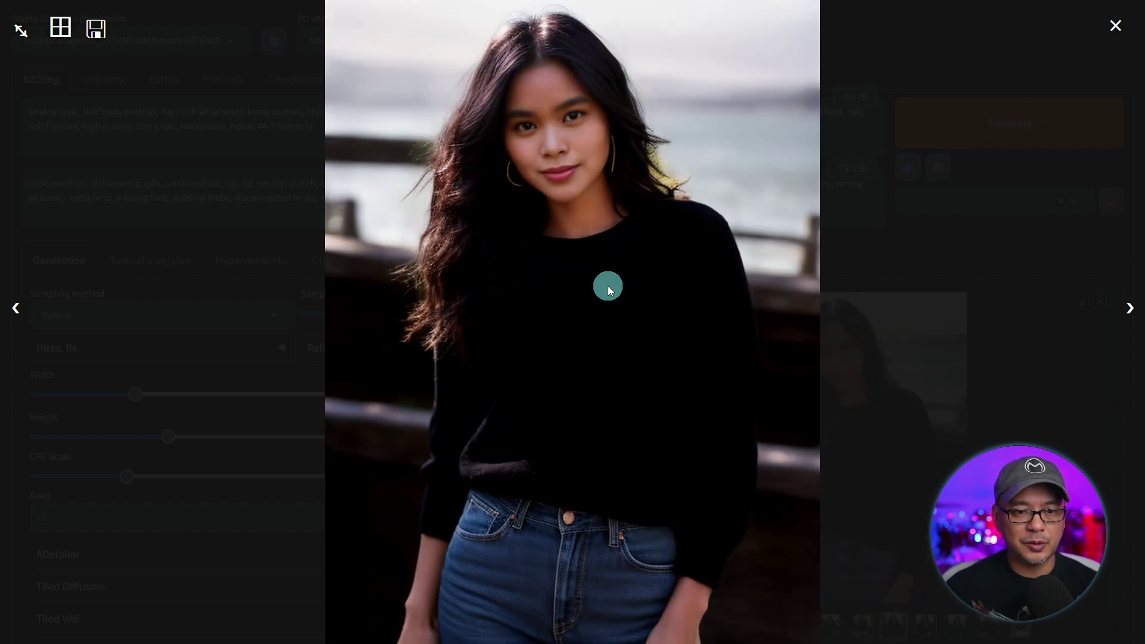
key("Right")
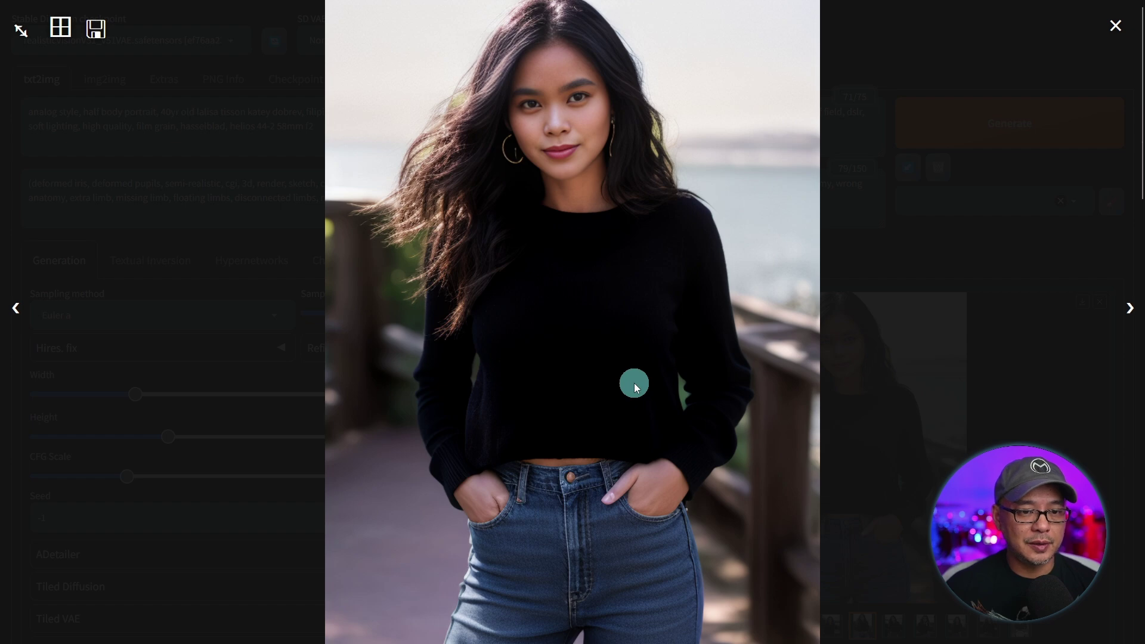
key("Right")
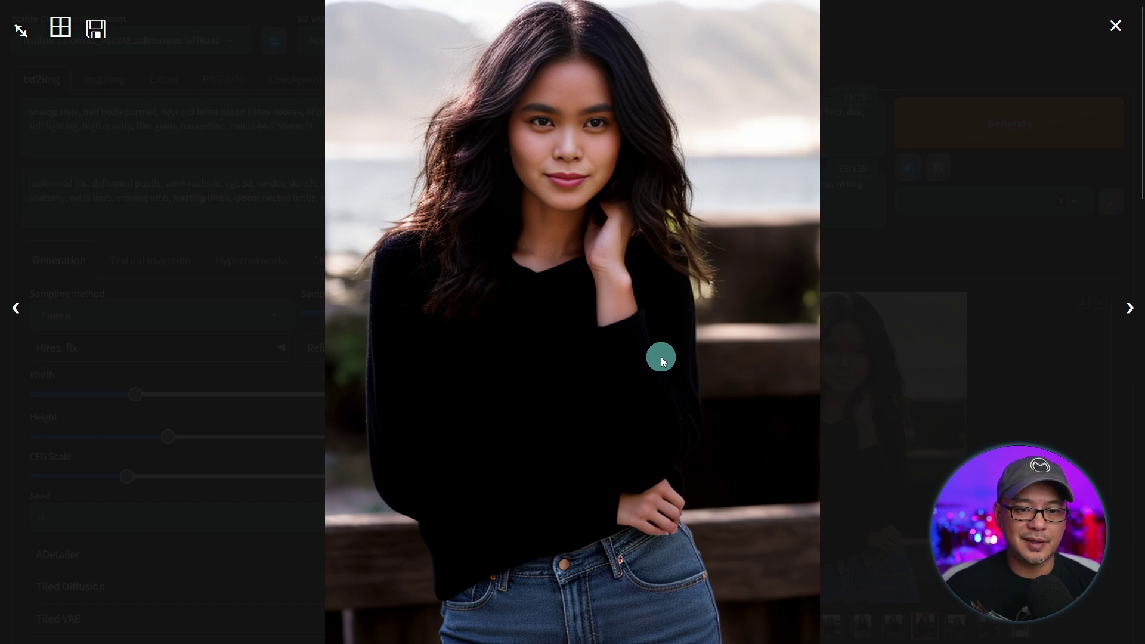
key("Right")
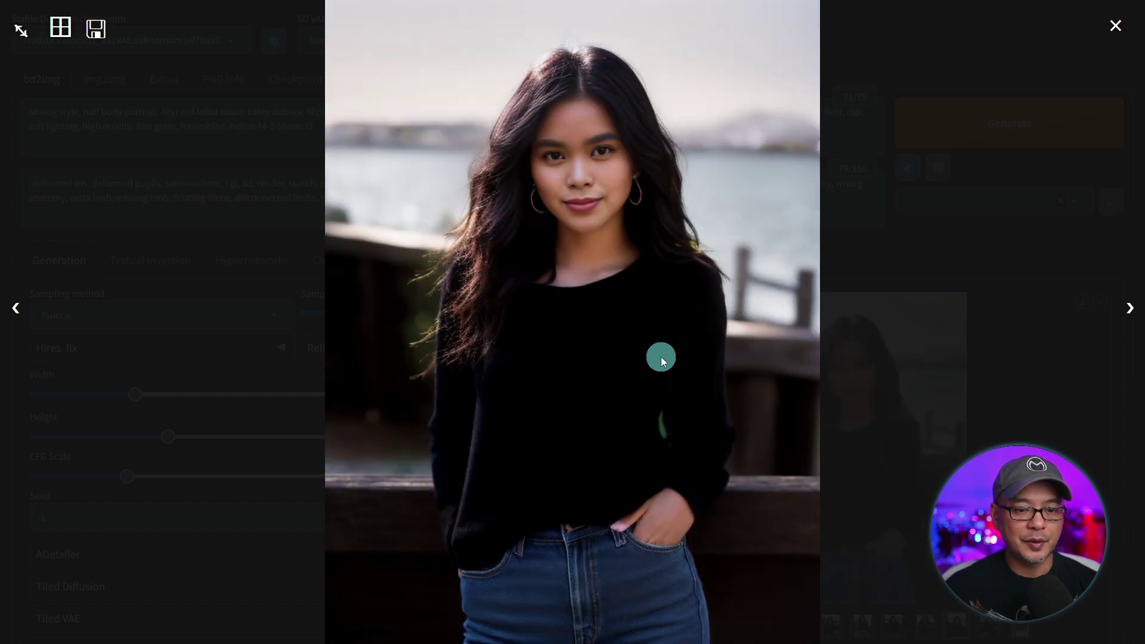
key("Right")
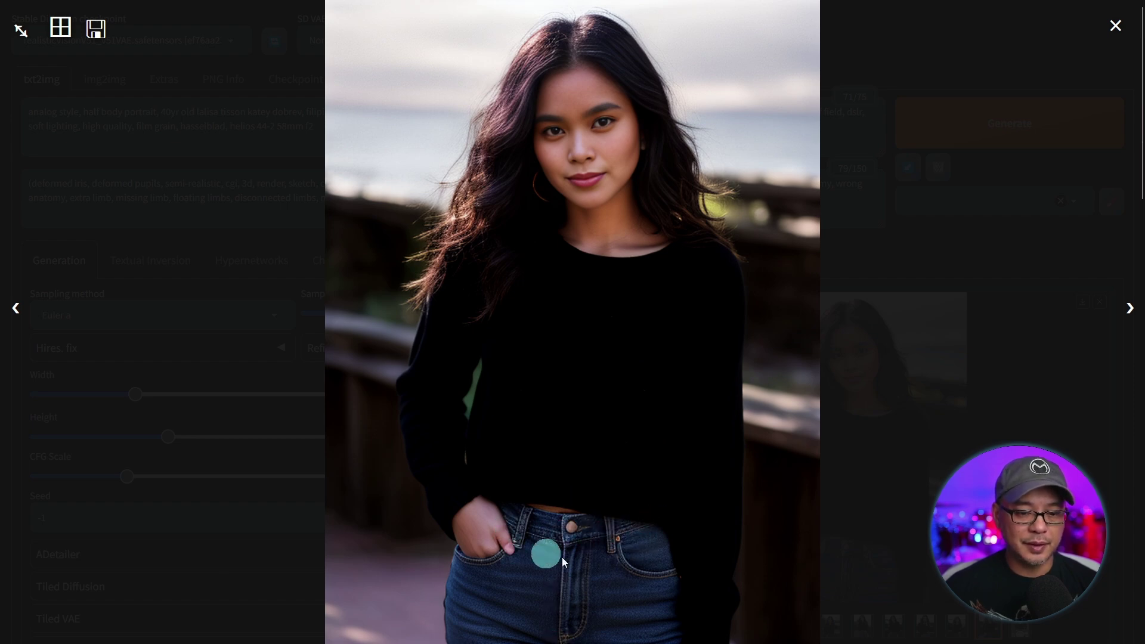
key("Right")
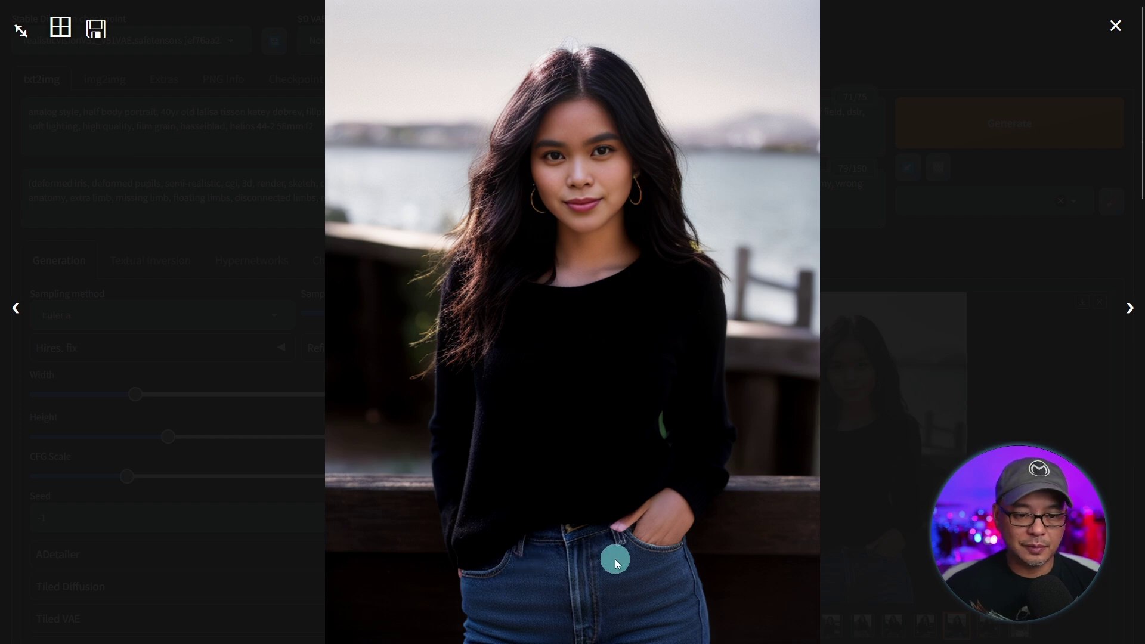
key("Right")
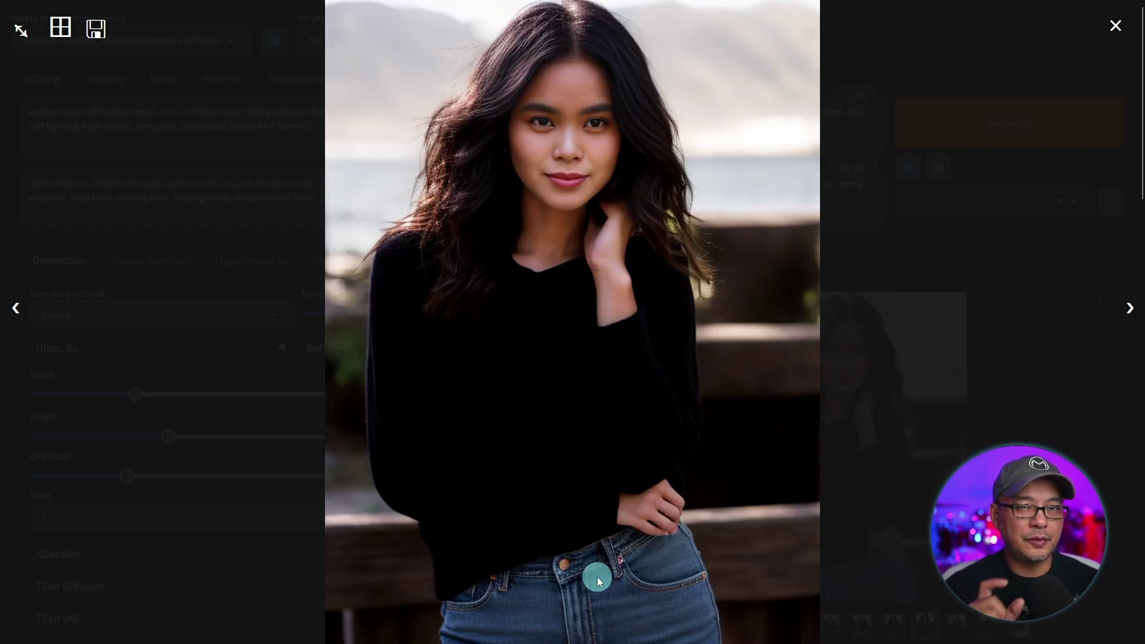
Step: Close the preview and drag ControlNet Style Fidelity from 0.5 to 0.75, keeping Balanced mode
left_click(883, 401)
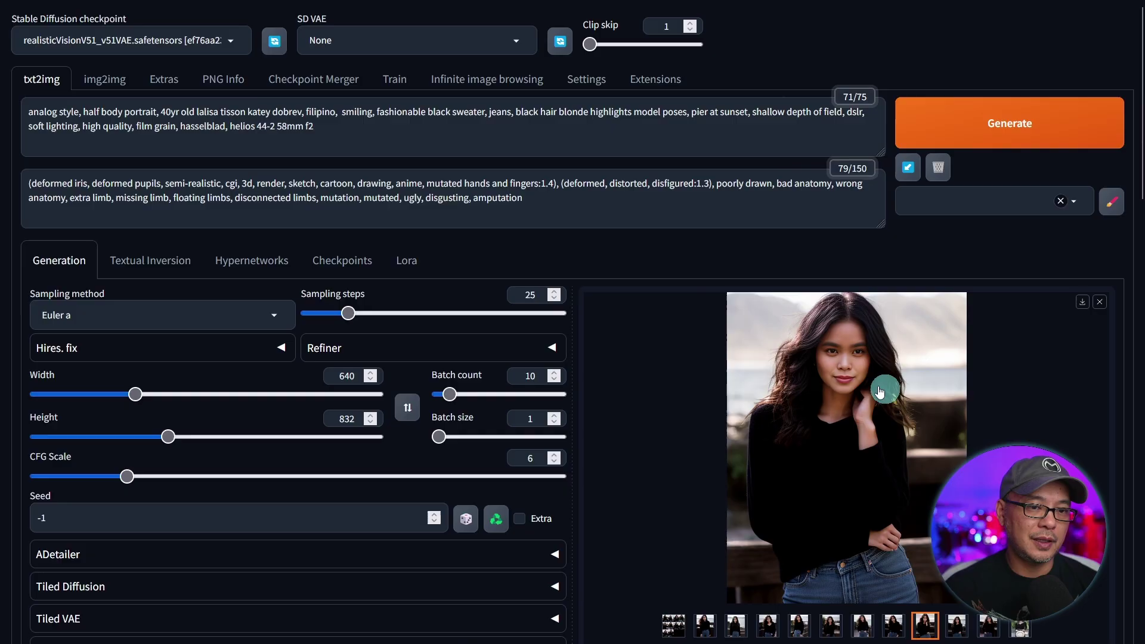
scroll(499, 335, "down", 10)
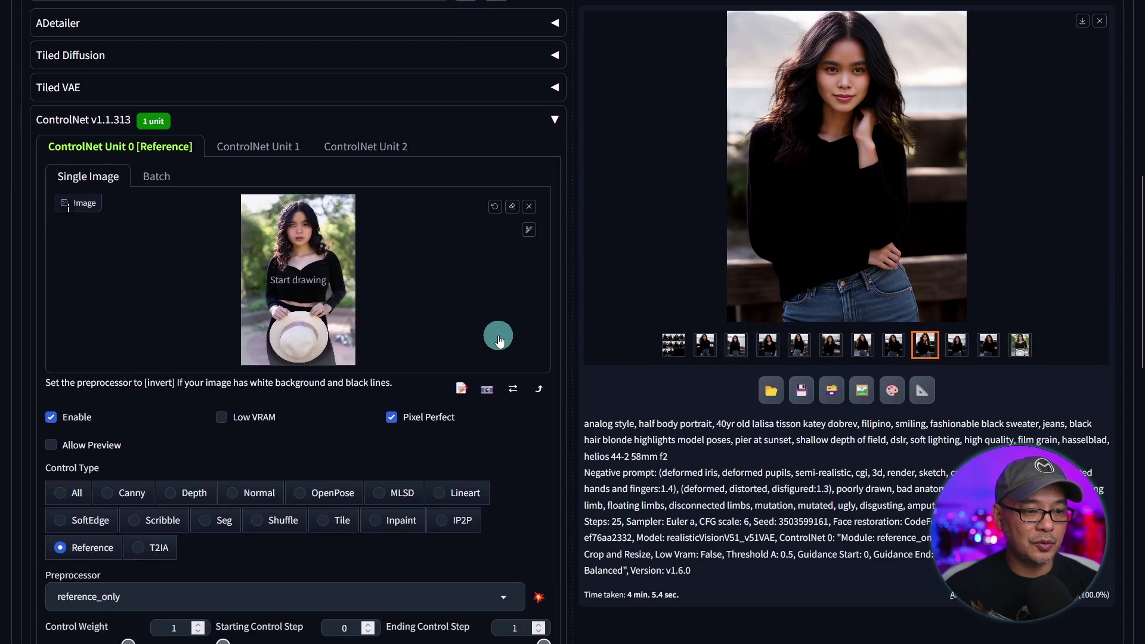
scroll(498, 335, "down", 3)
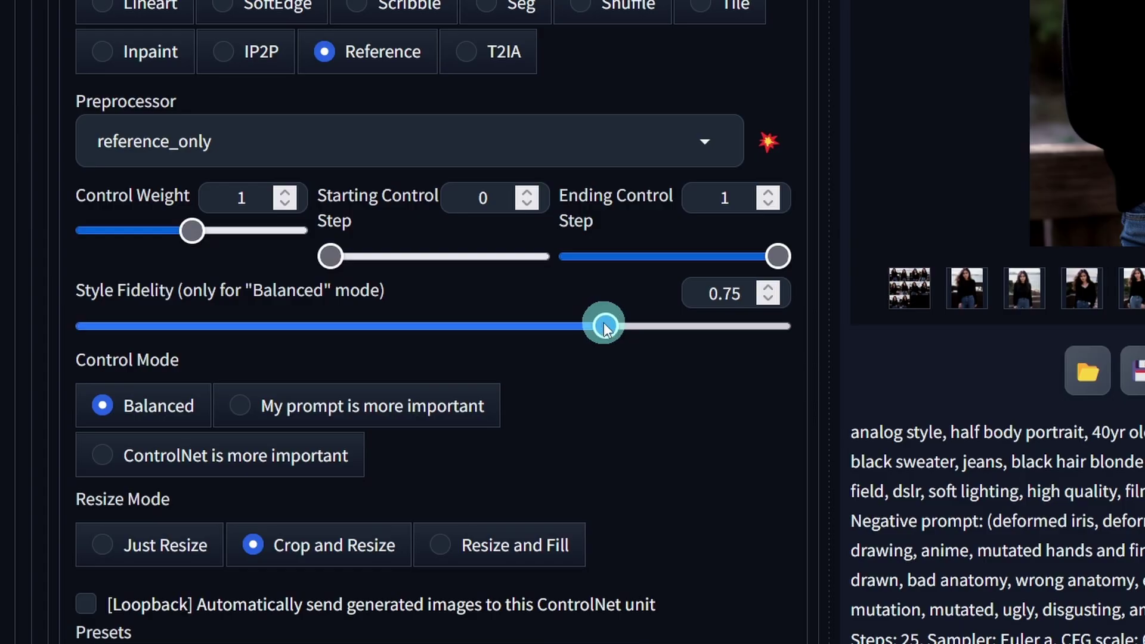
left_click_drag(606, 325, 606, 323)
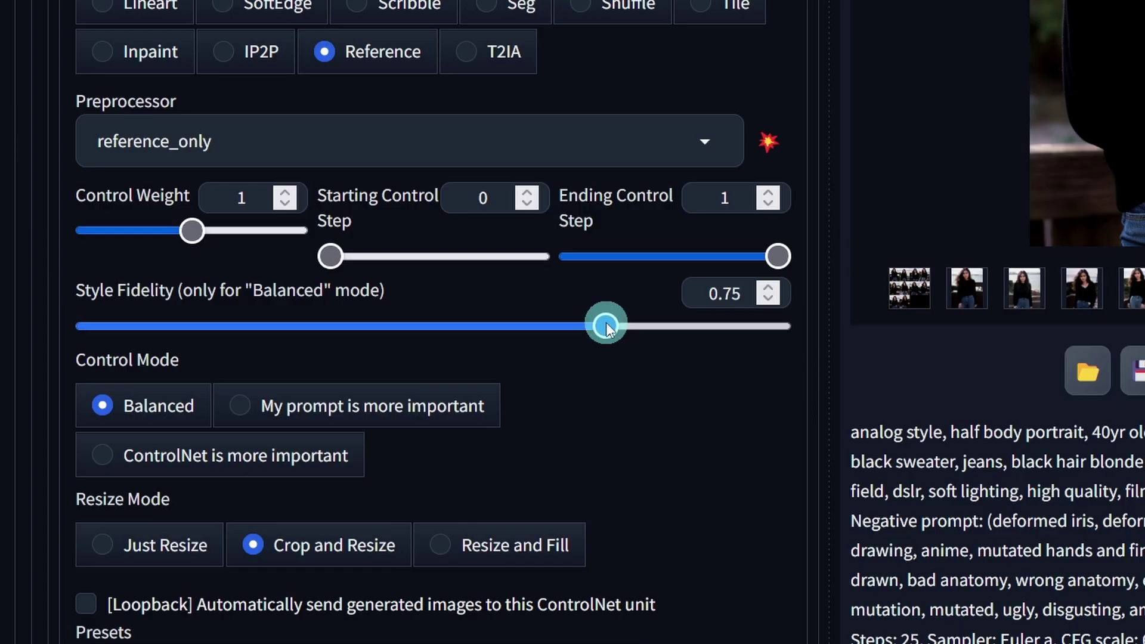
left_click(662, 359)
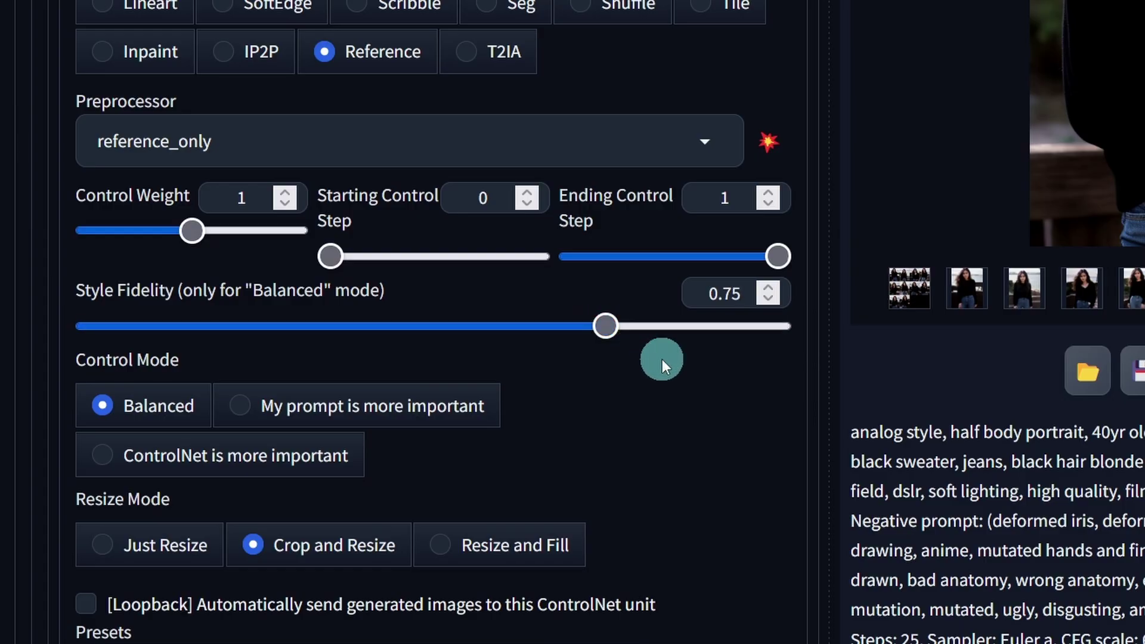